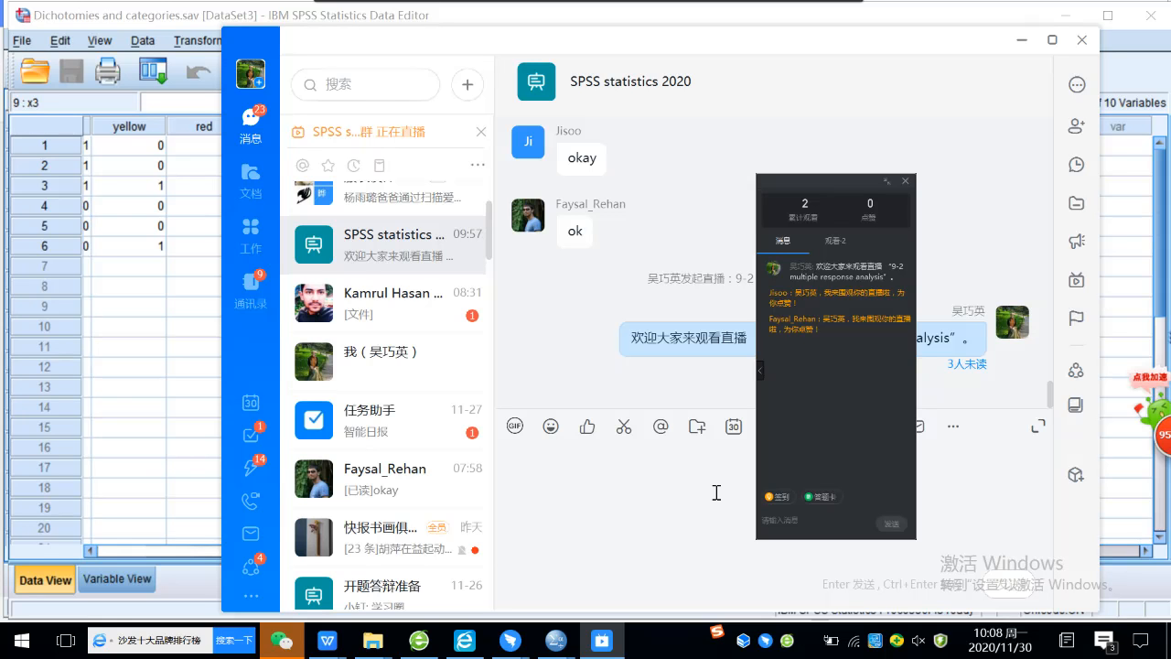
Minimize the group chat window and switch to the lecture 9 multiple response document in WPS Writer
click(644, 488)
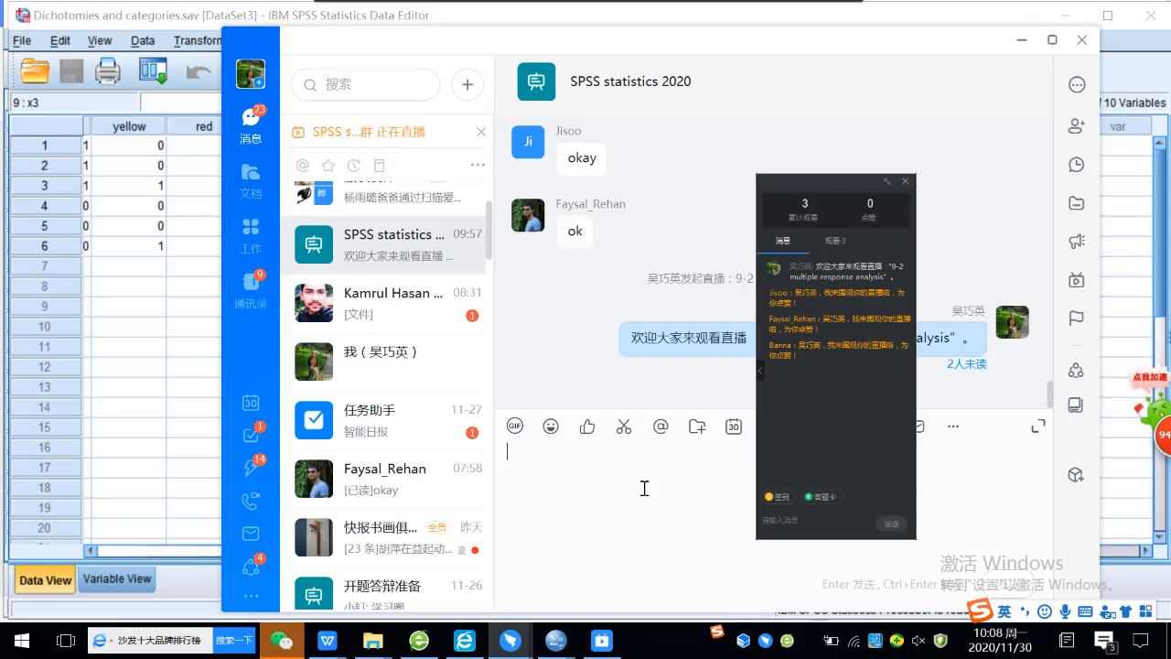
click(1021, 53)
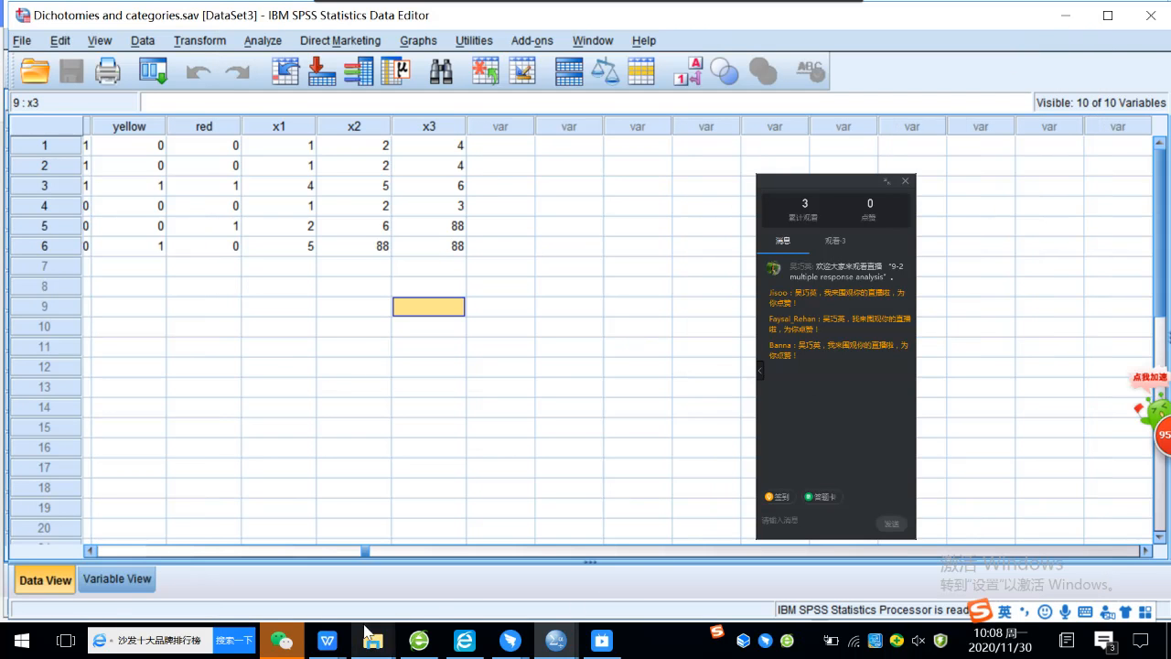
mouse_move(327, 637)
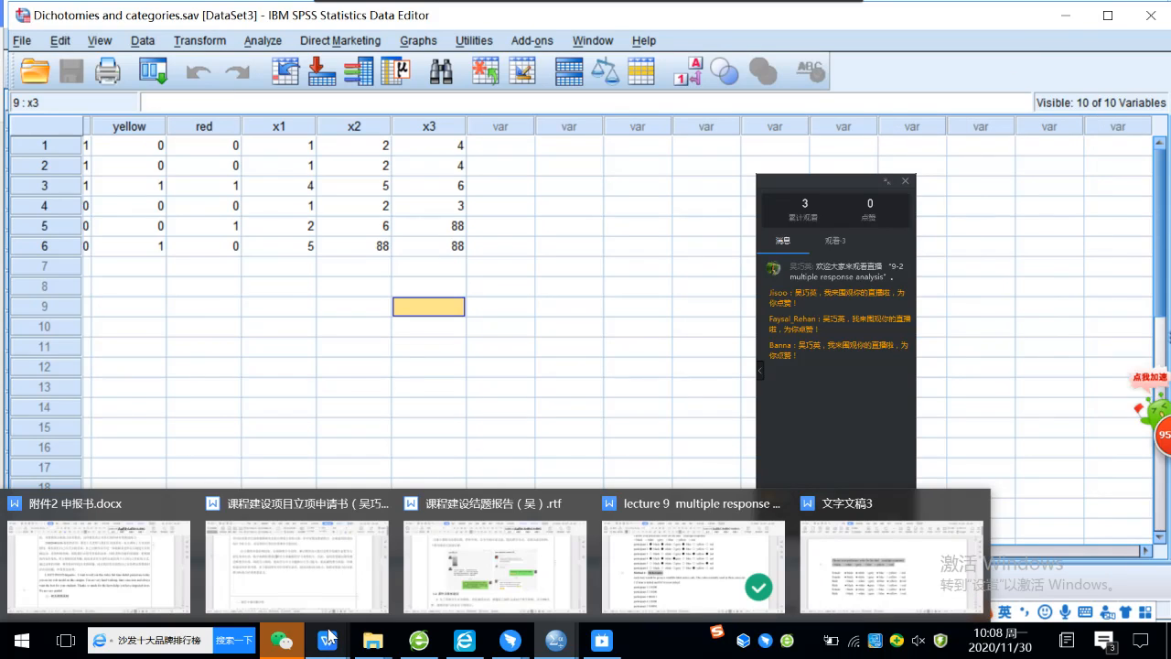
click(655, 566)
Close the floating live-stream message panel and go to the CASE 1 payment method tasks in the document
scroll(686, 403, up, 2)
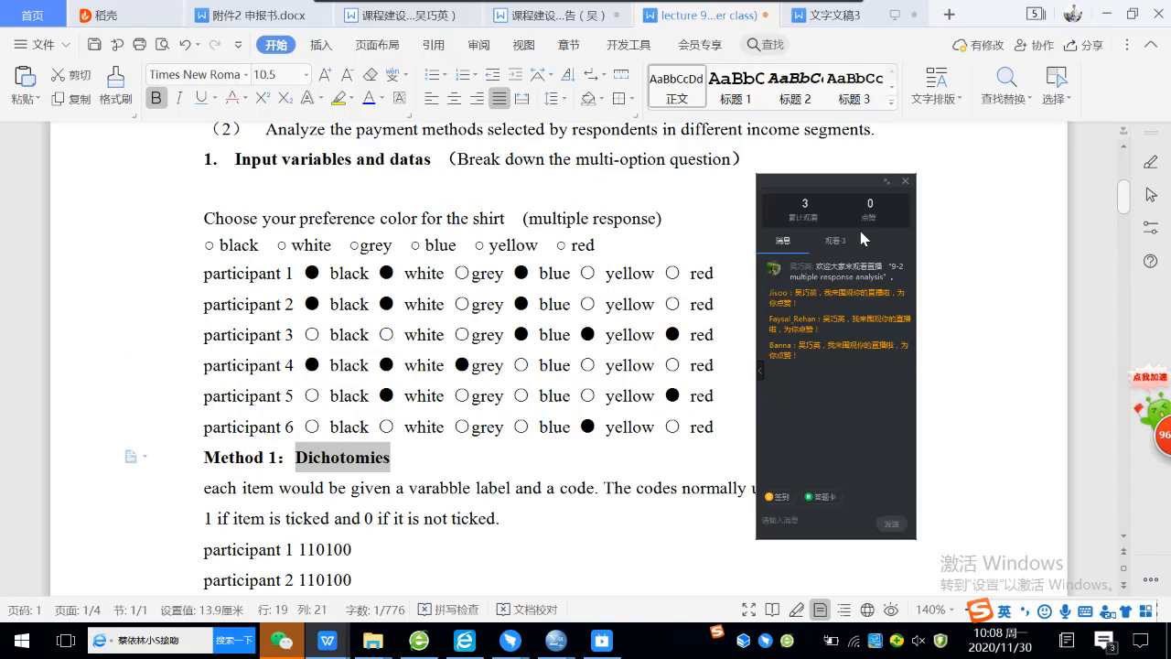
click(905, 181)
scroll(759, 302, up, 1)
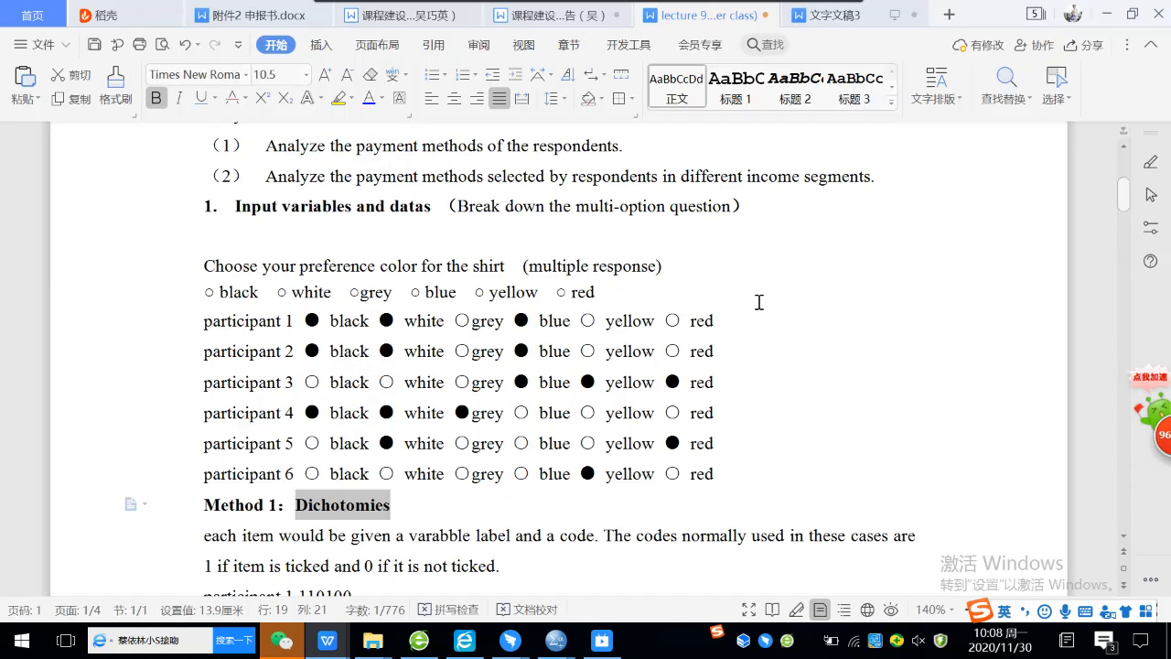
scroll(759, 301, up, 3)
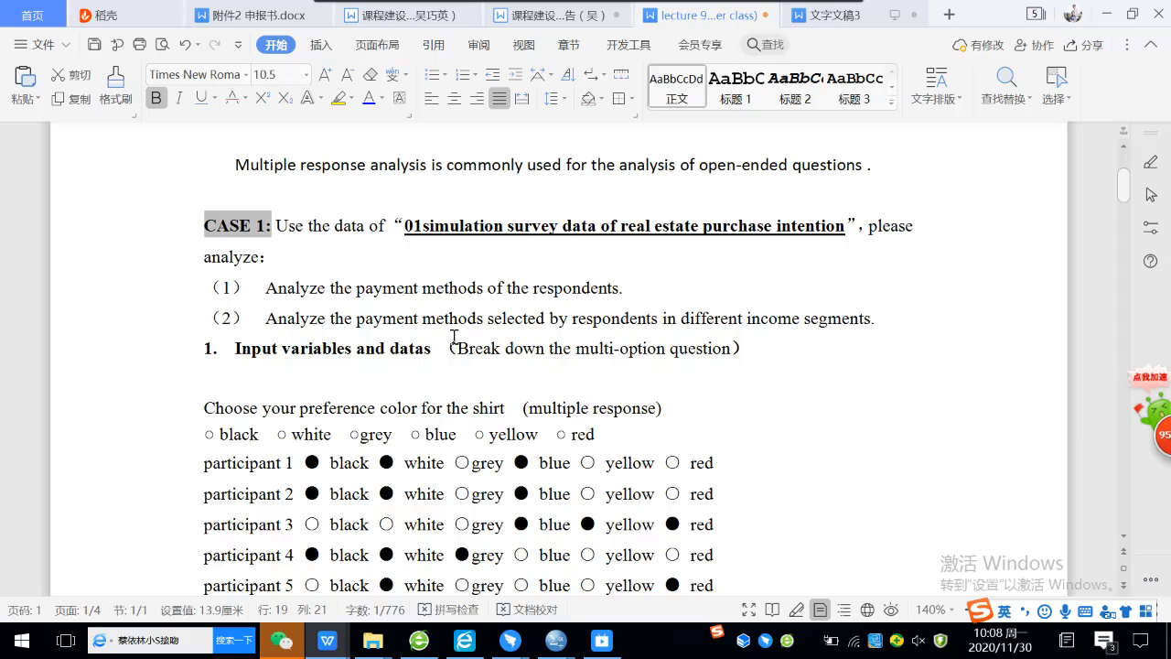
key(shift)
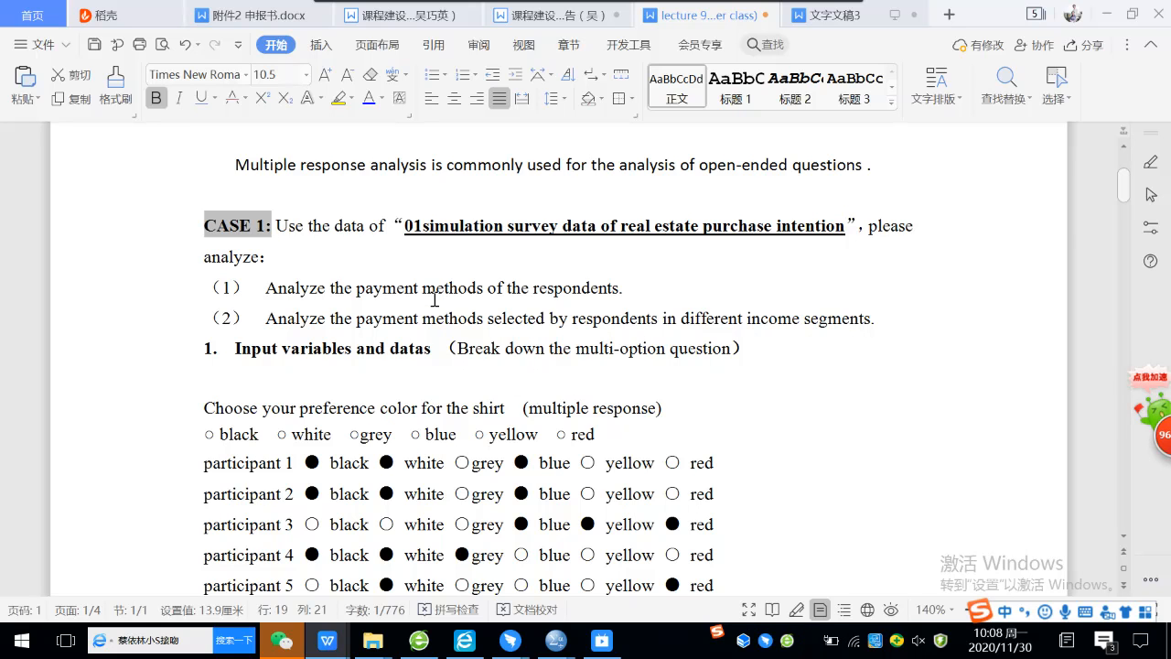
click(565, 292)
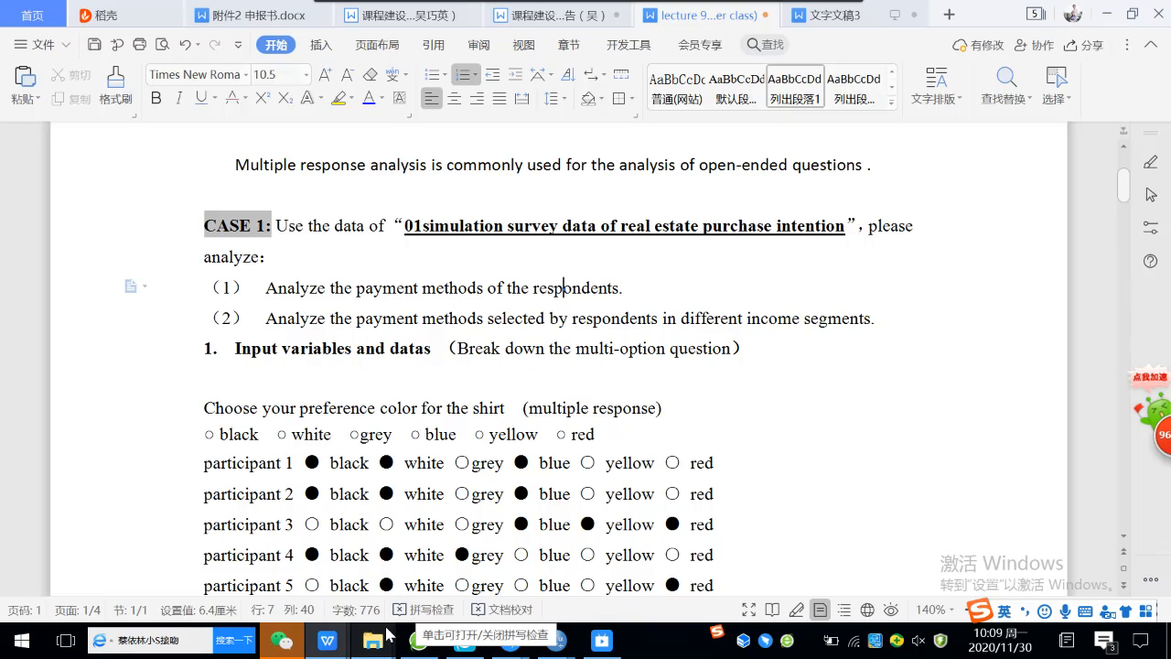
Open the 01_simulation survey data of real estate purchase intention file from the lecture 09 folder in SPSS, continuing despite the file-in-use notice
mouse_move(373, 646)
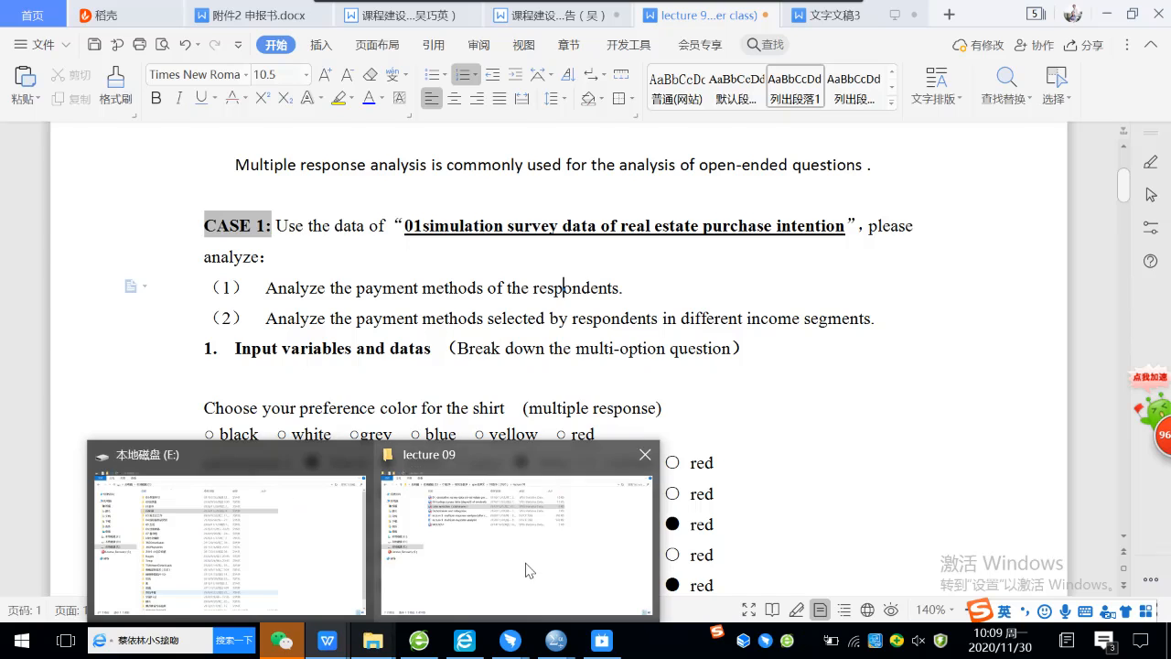
click(540, 540)
click(351, 117)
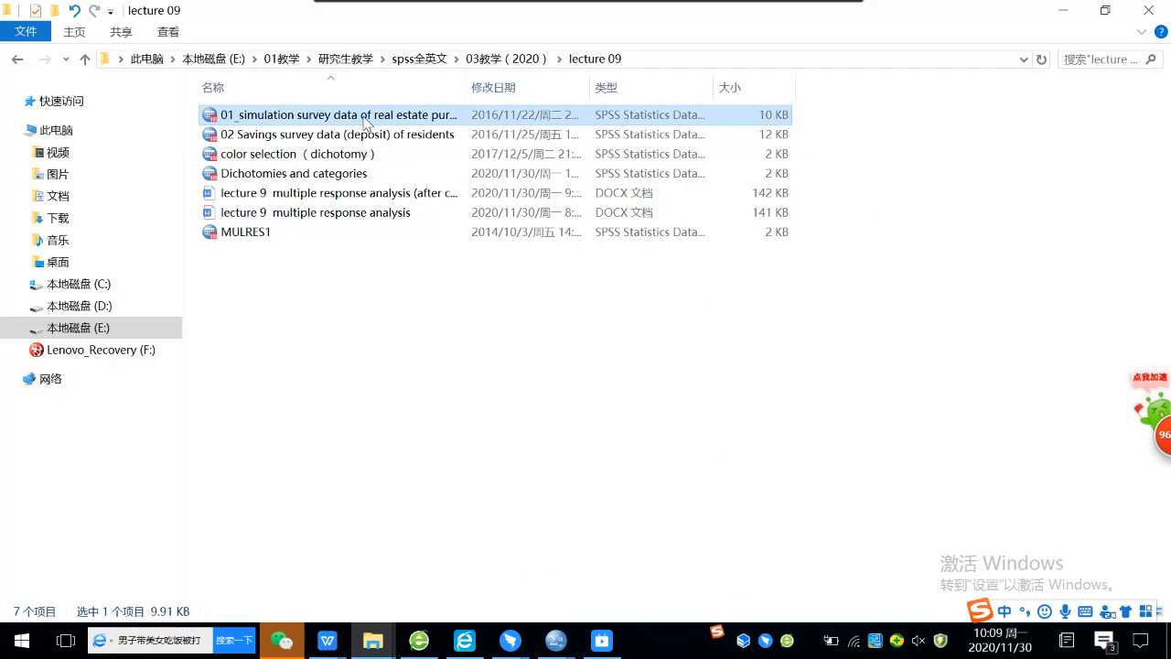
double_click(363, 117)
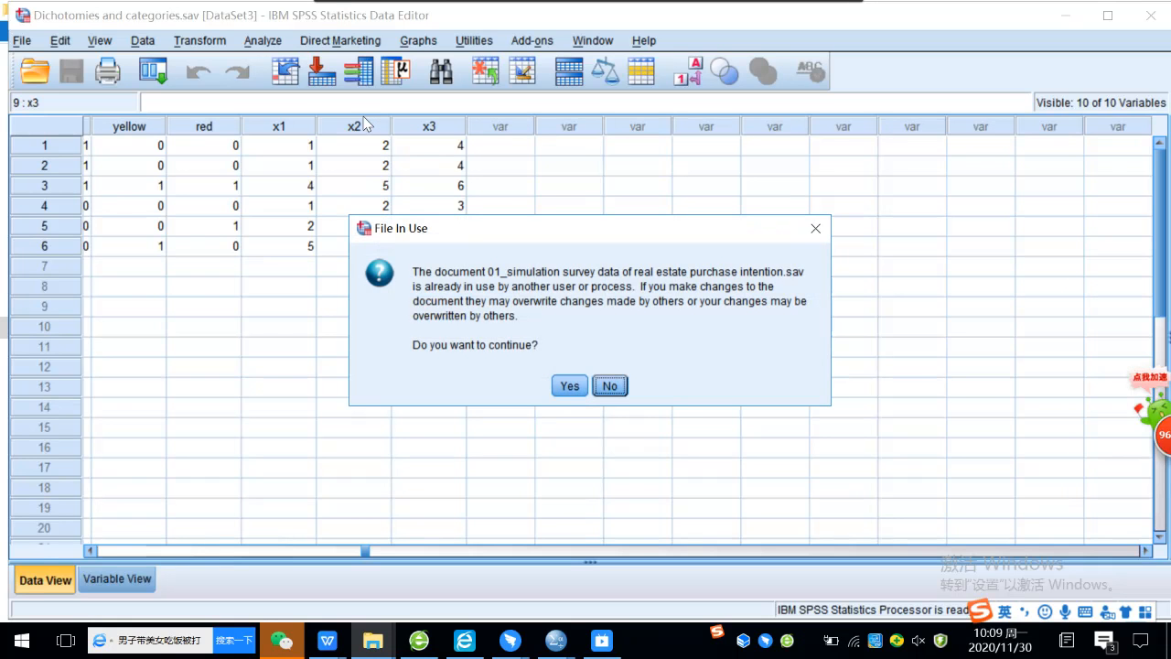
click(569, 387)
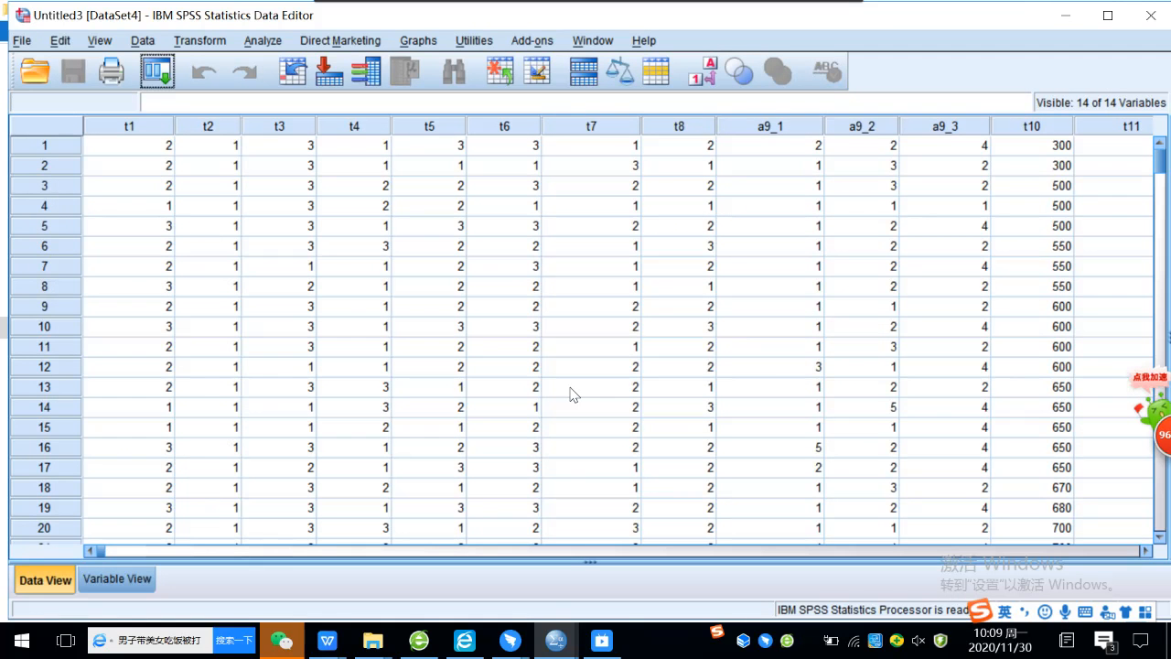
Show the variable definitions and widen the Label column so the payment method labels are fully readable
click(126, 576)
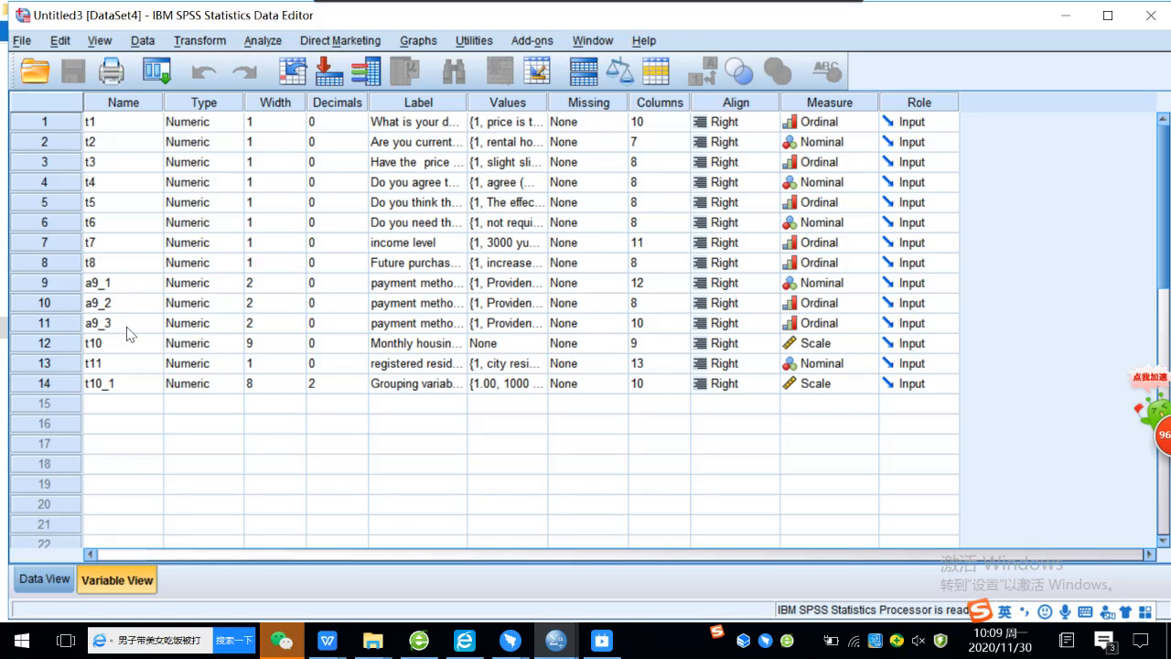
click(435, 262)
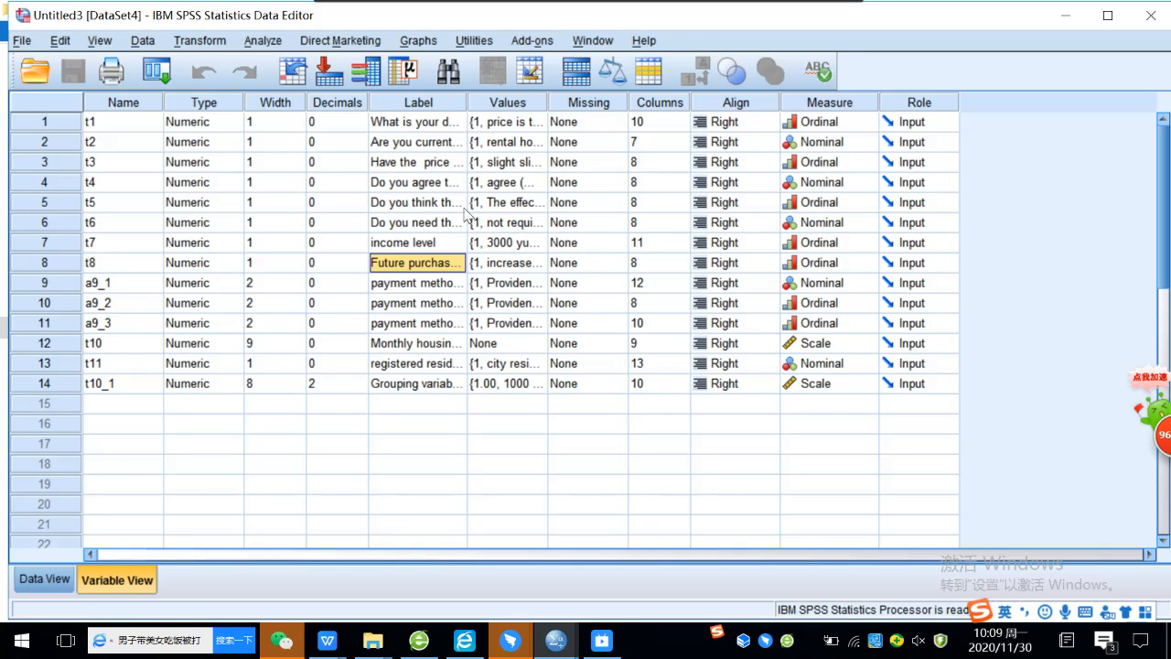
drag(465, 105, 592, 106)
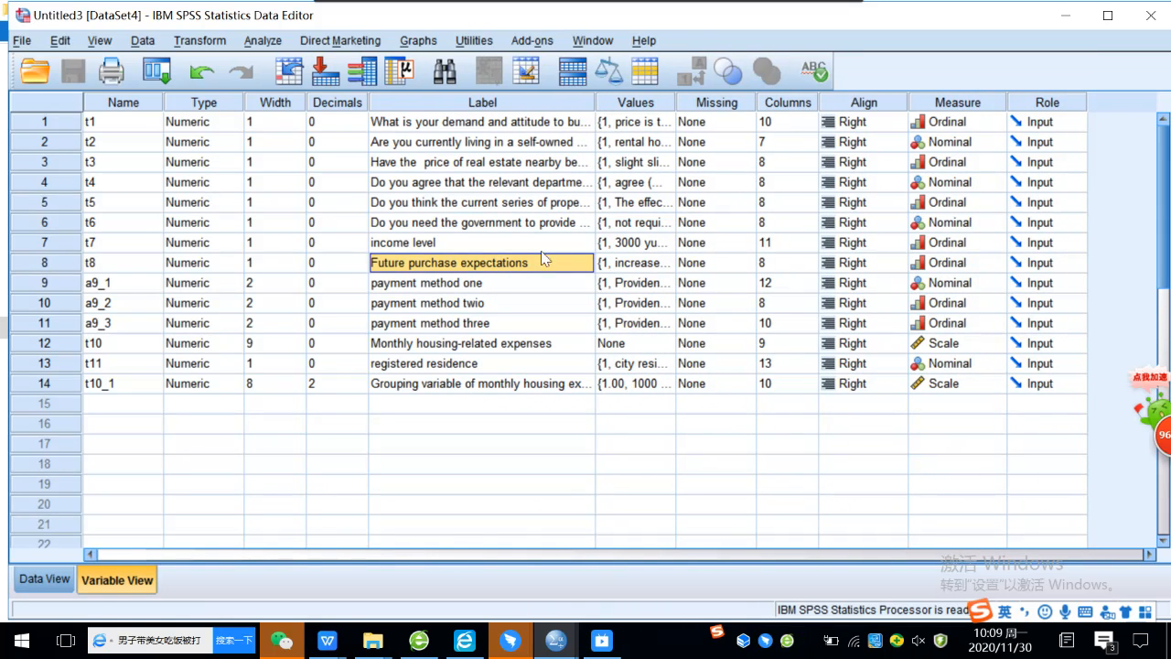
click(452, 282)
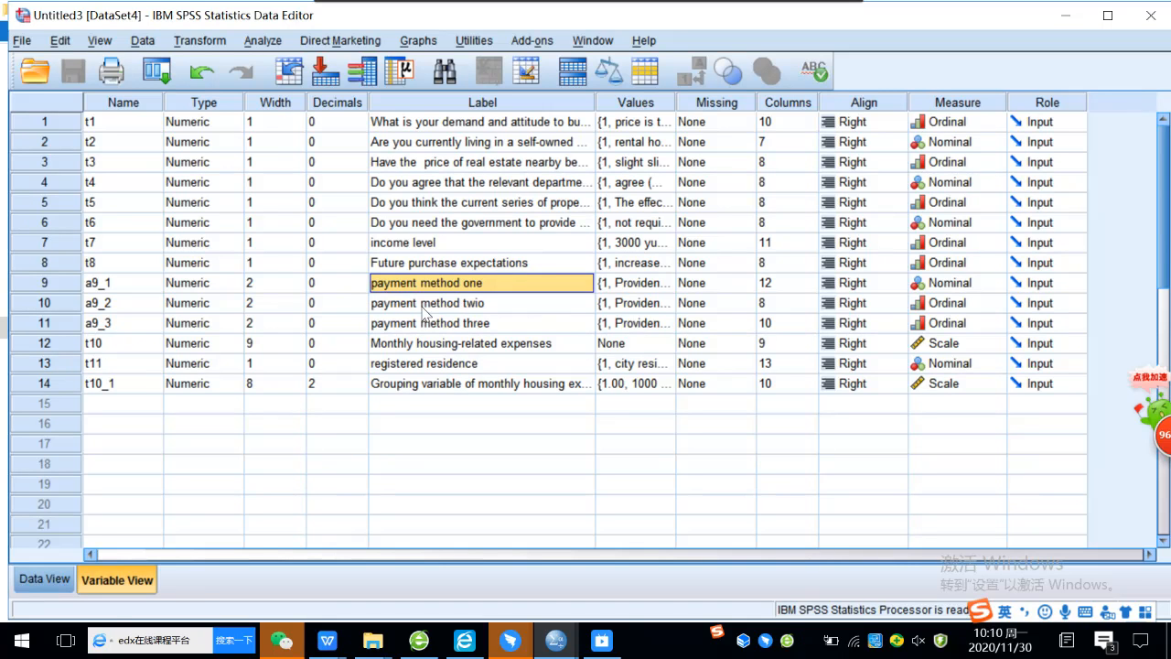
Widen the Values column and review the value labels defined for the a9_1 payment method variable
click(611, 284)
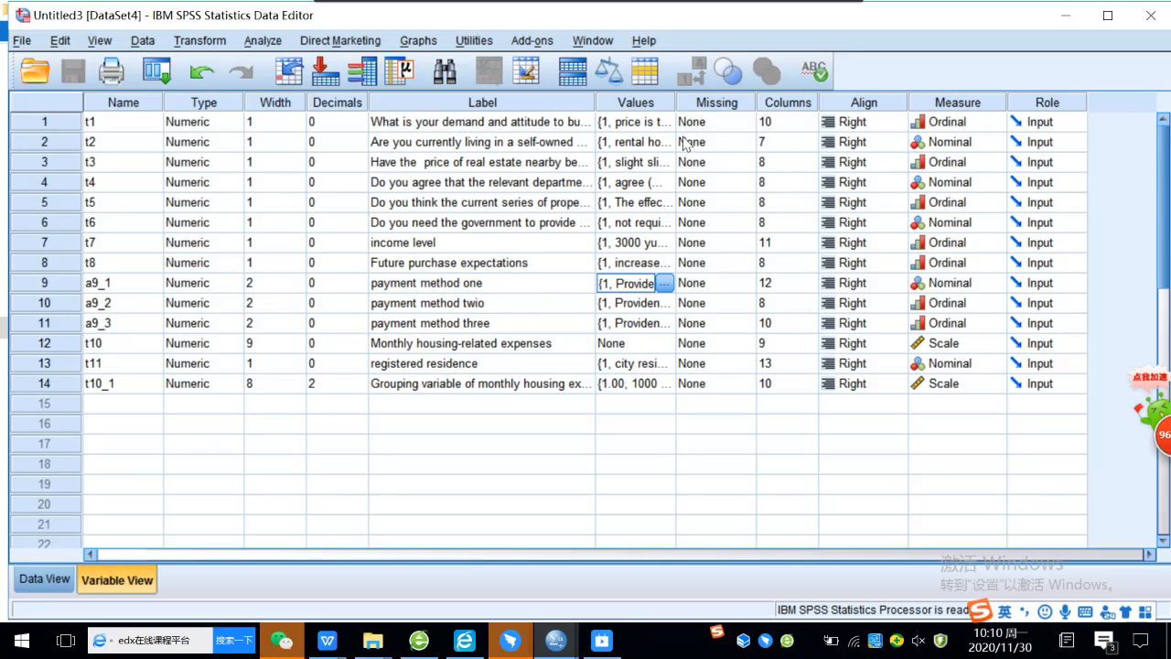
drag(675, 102, 858, 104)
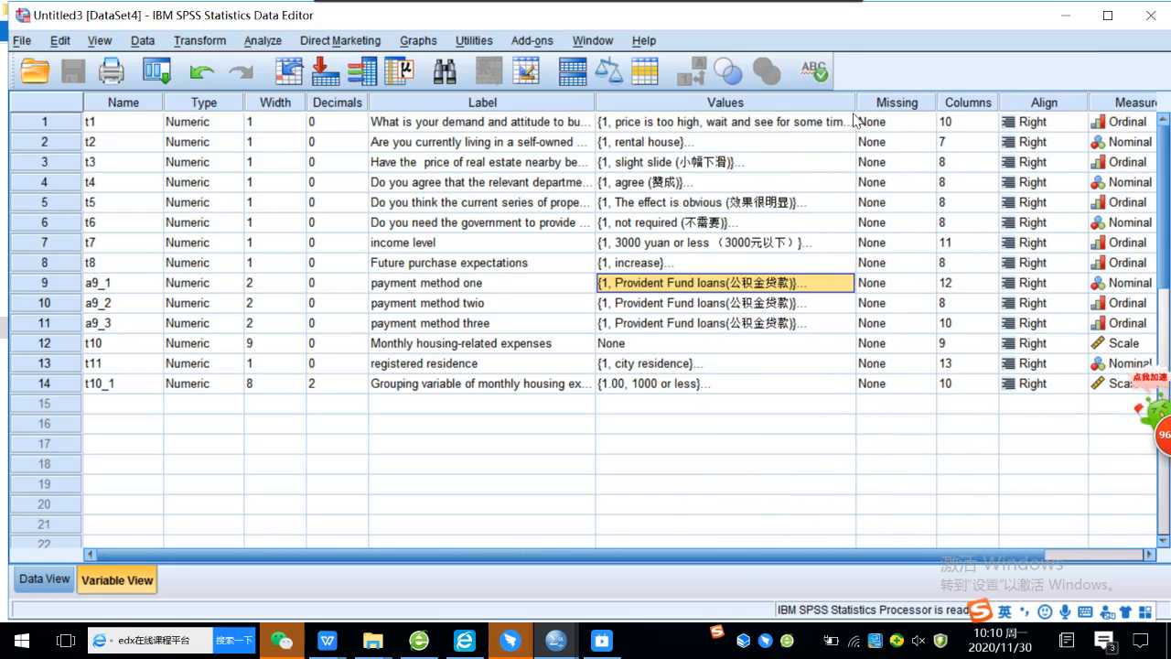
click(734, 285)
click(838, 284)
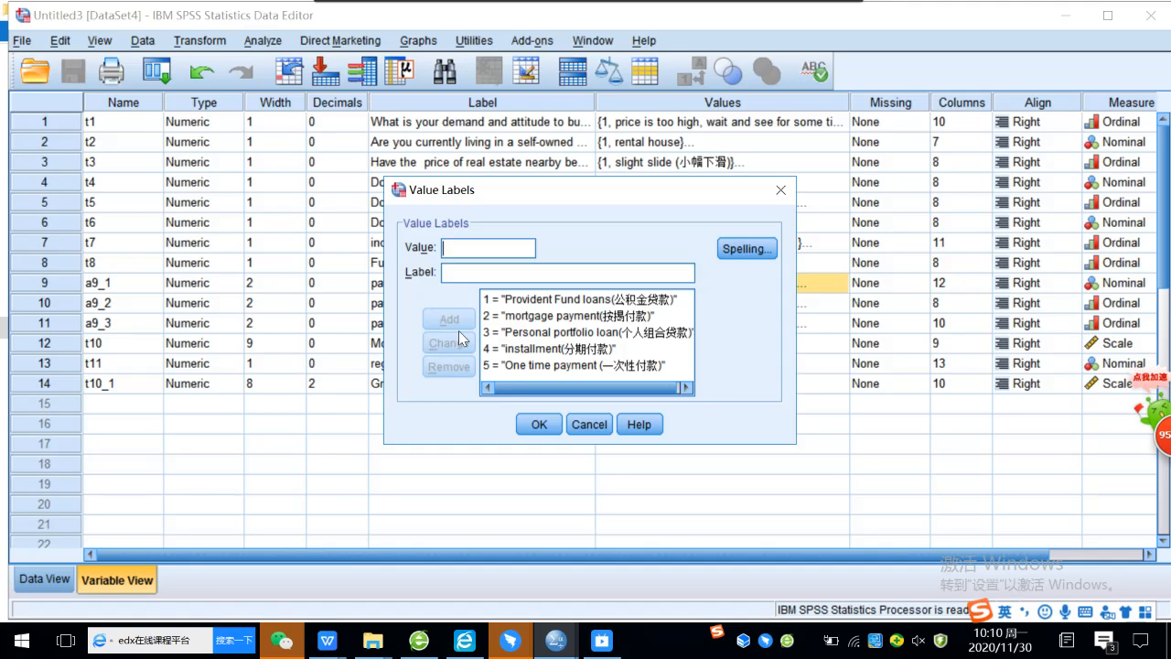
click(546, 429)
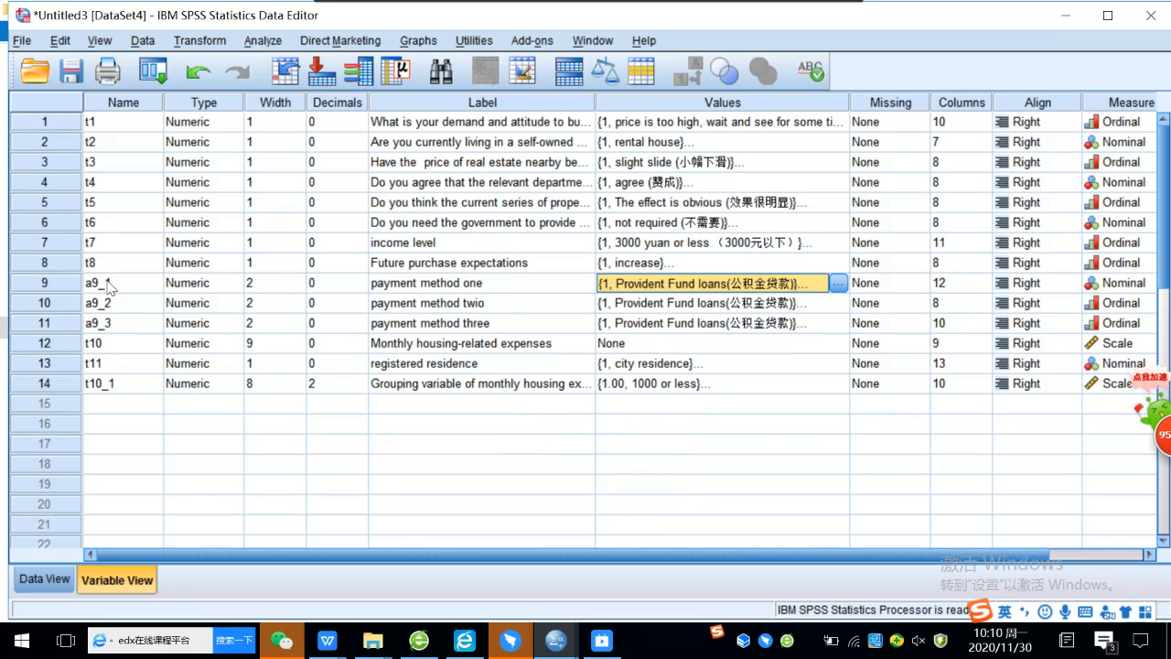
Go to the a9_1 variable's data column and examine the cases for the three payment method variables
click(38, 281)
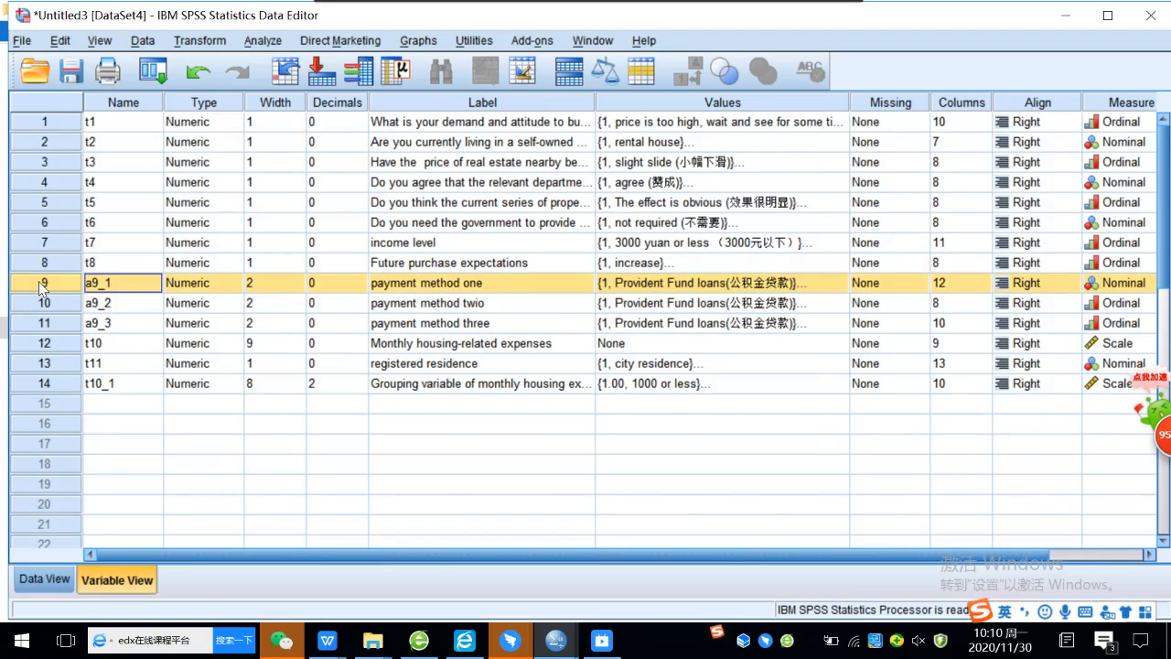
double_click(39, 281)
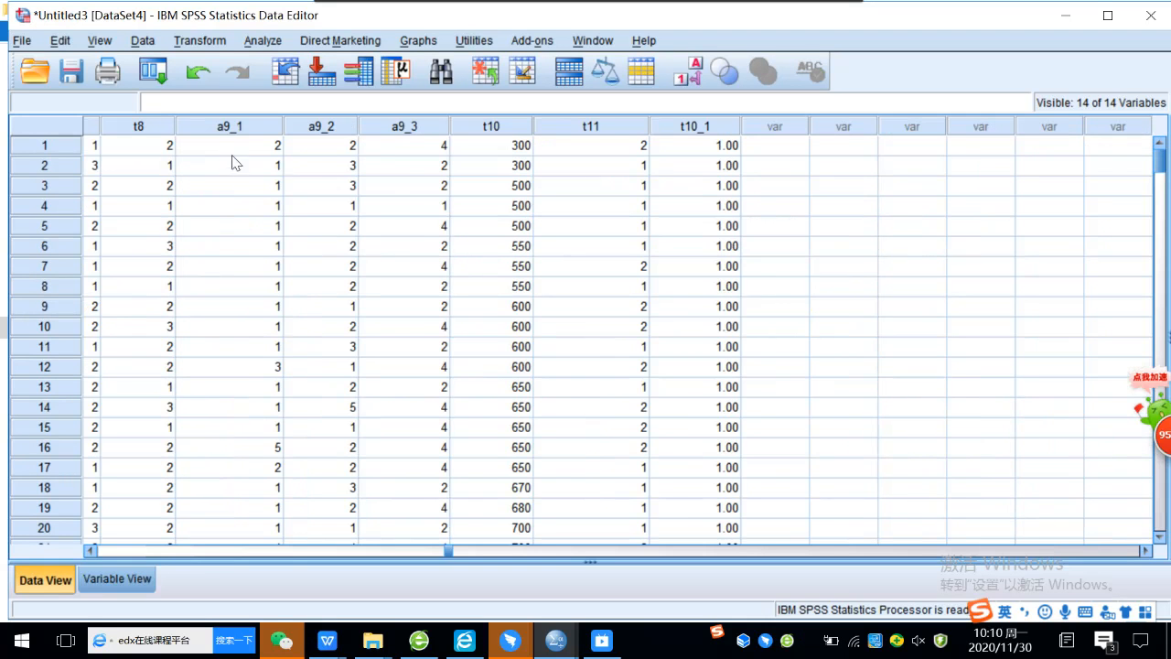
scroll(254, 288, down, 12)
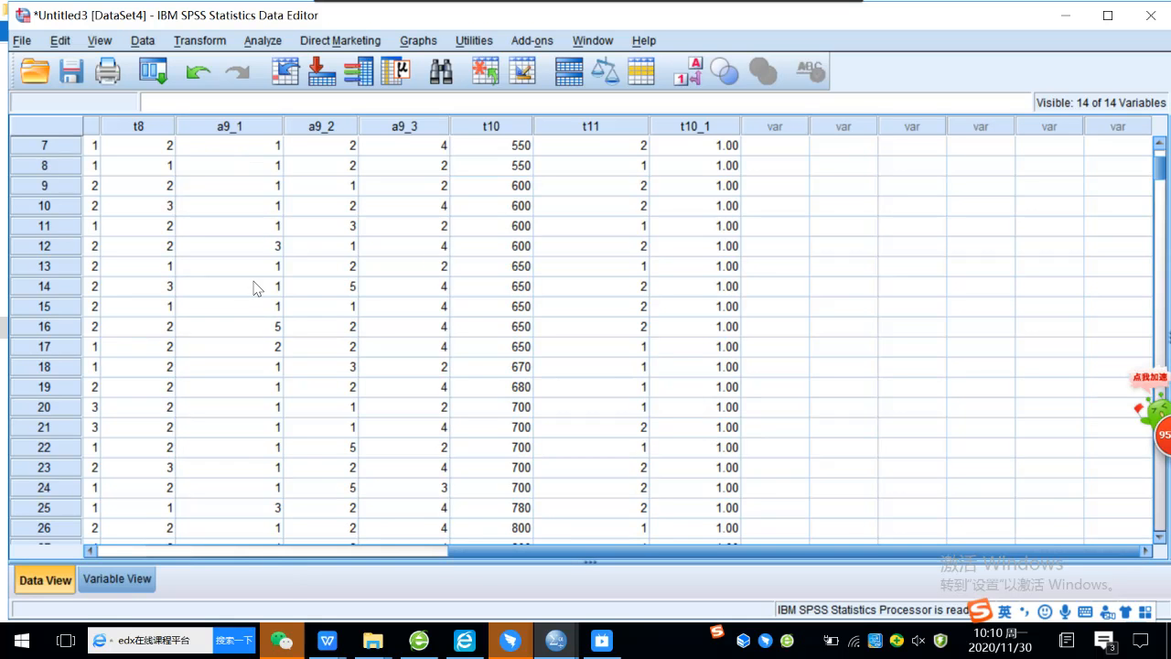
scroll(255, 289, down, 11)
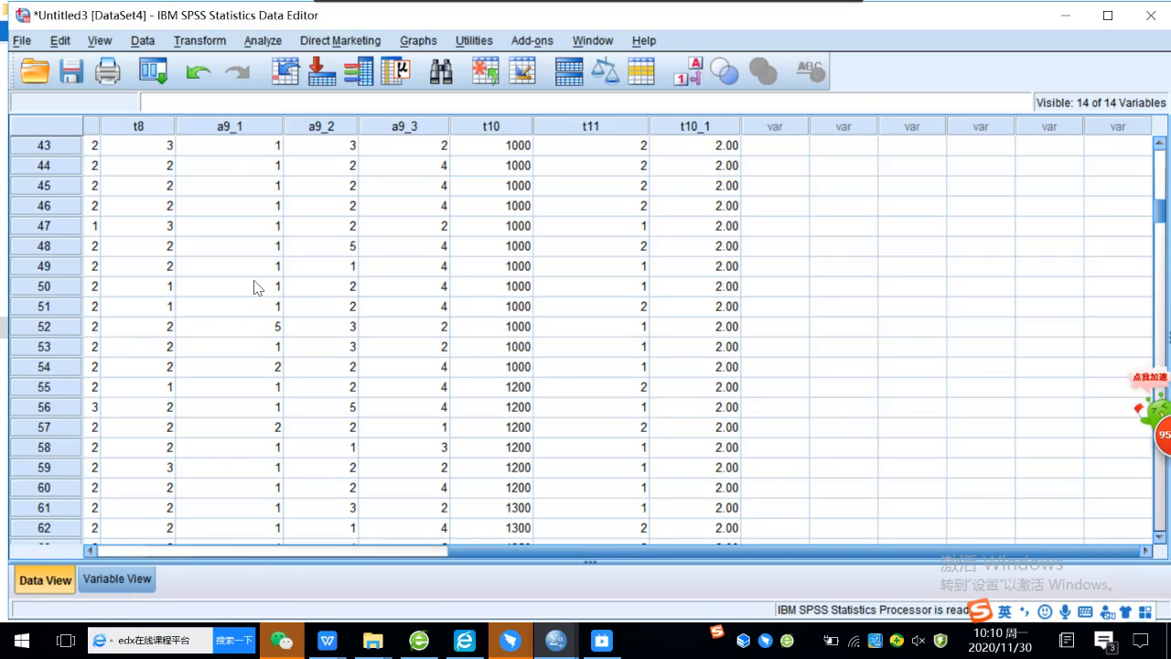
scroll(354, 303, down, 17)
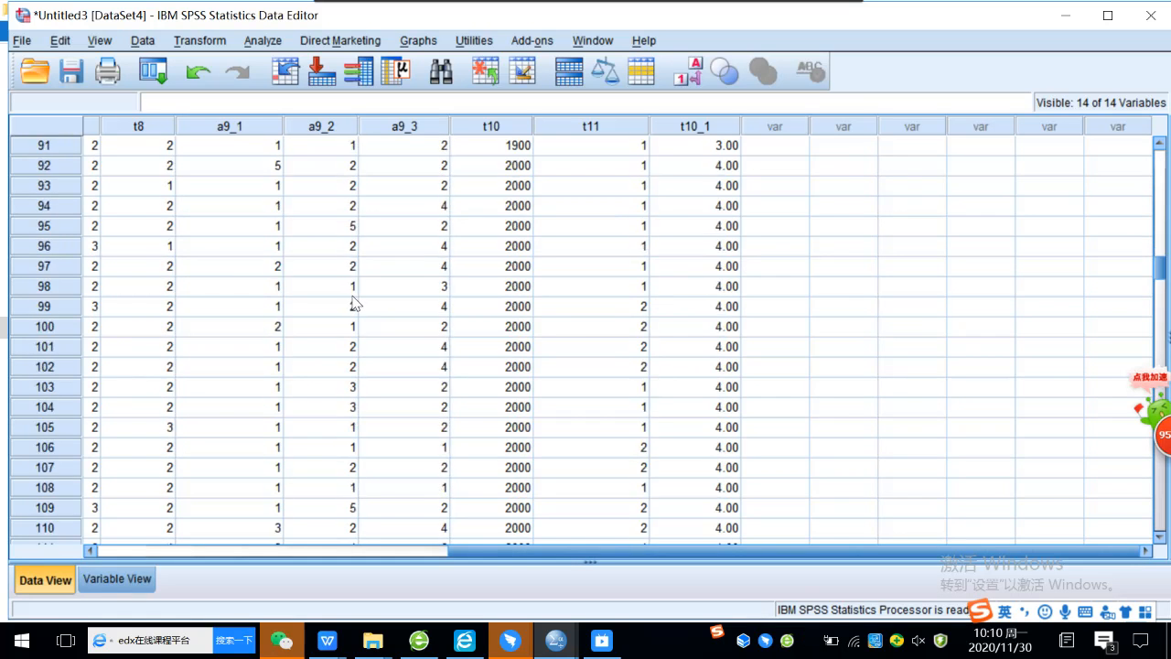
scroll(330, 320, down, 13)
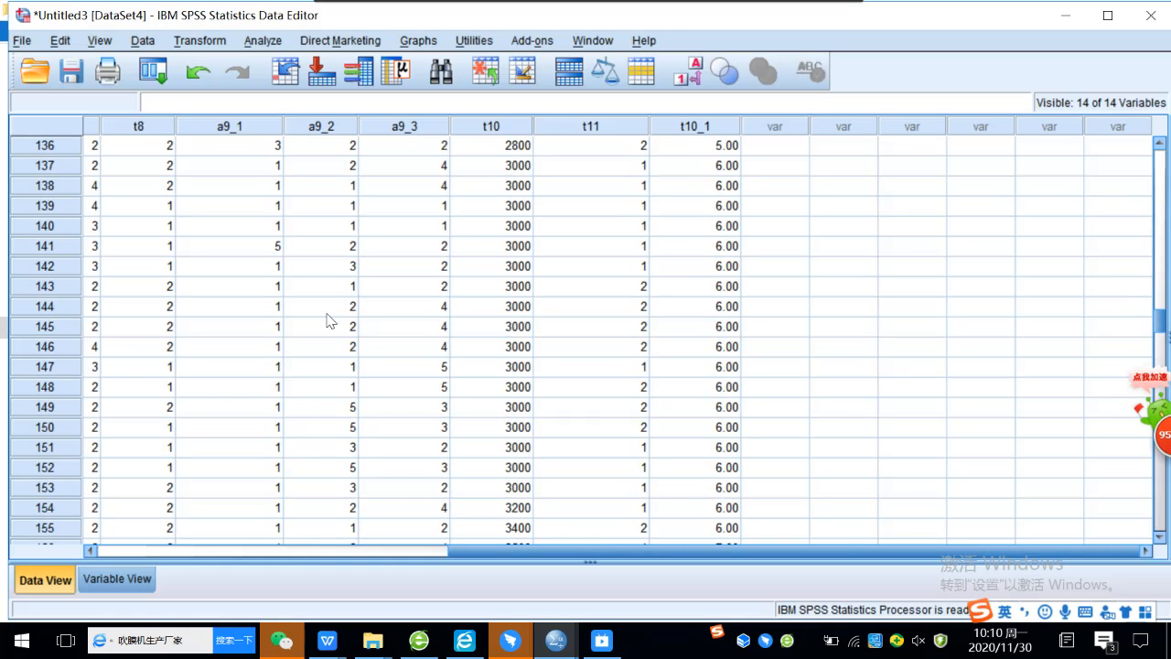
scroll(331, 316, up, 20)
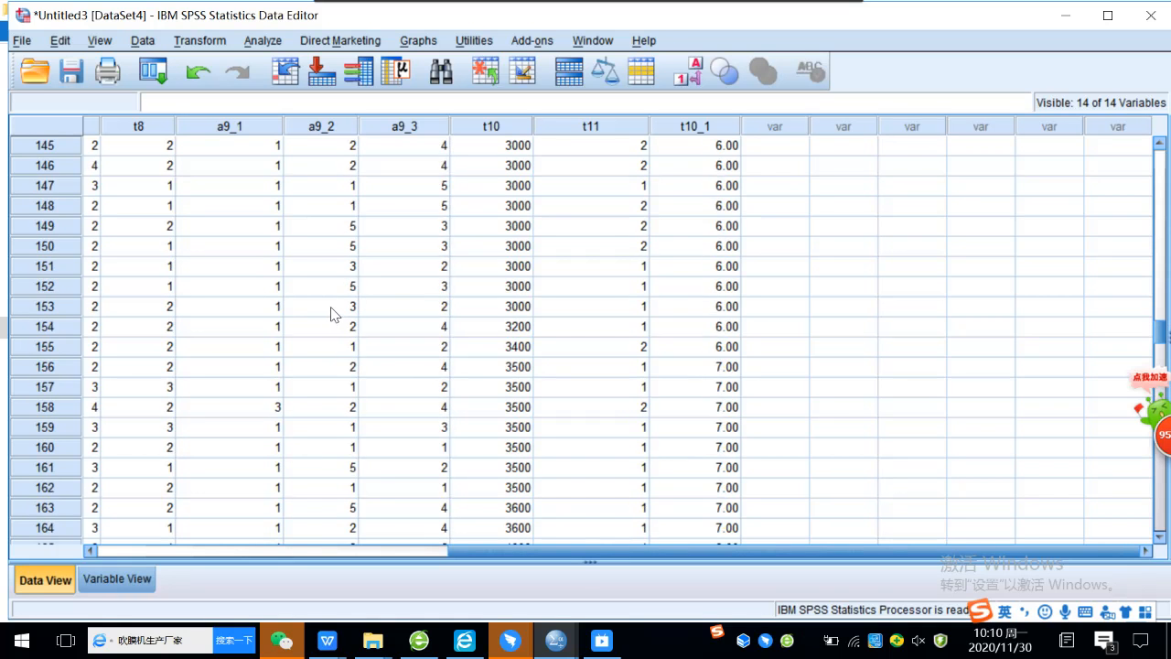
scroll(322, 306, up, 18)
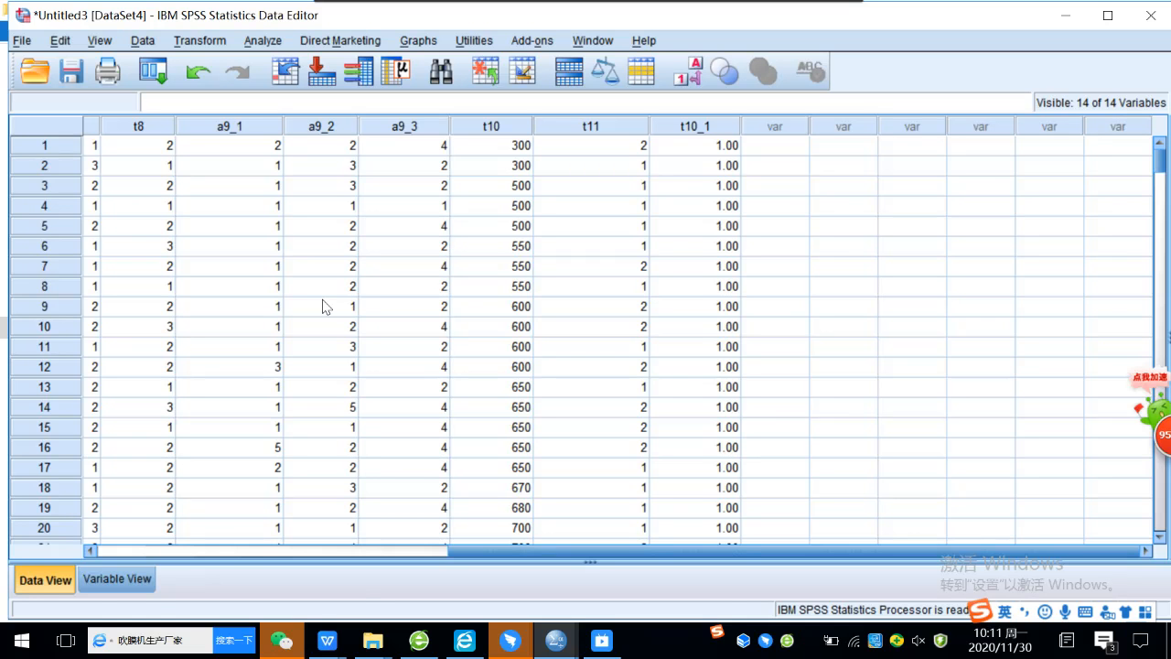
Switch back to the lecture 9 document and delete empty line space above the "2. Define variable sets" heading
mouse_move(335, 641)
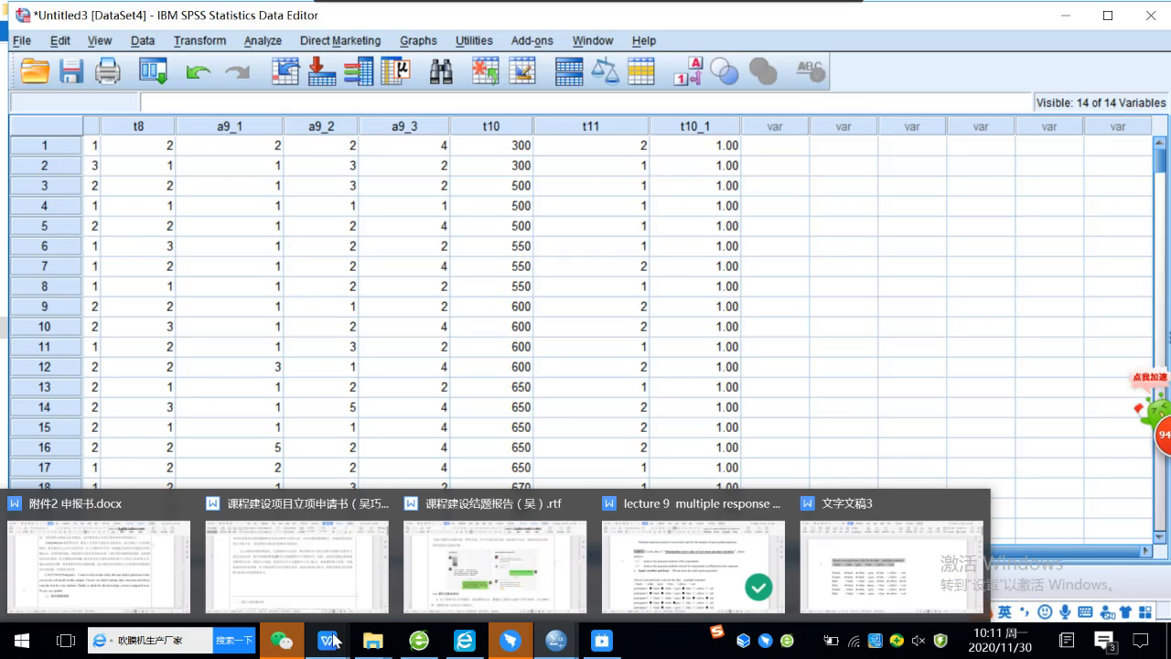
click(661, 580)
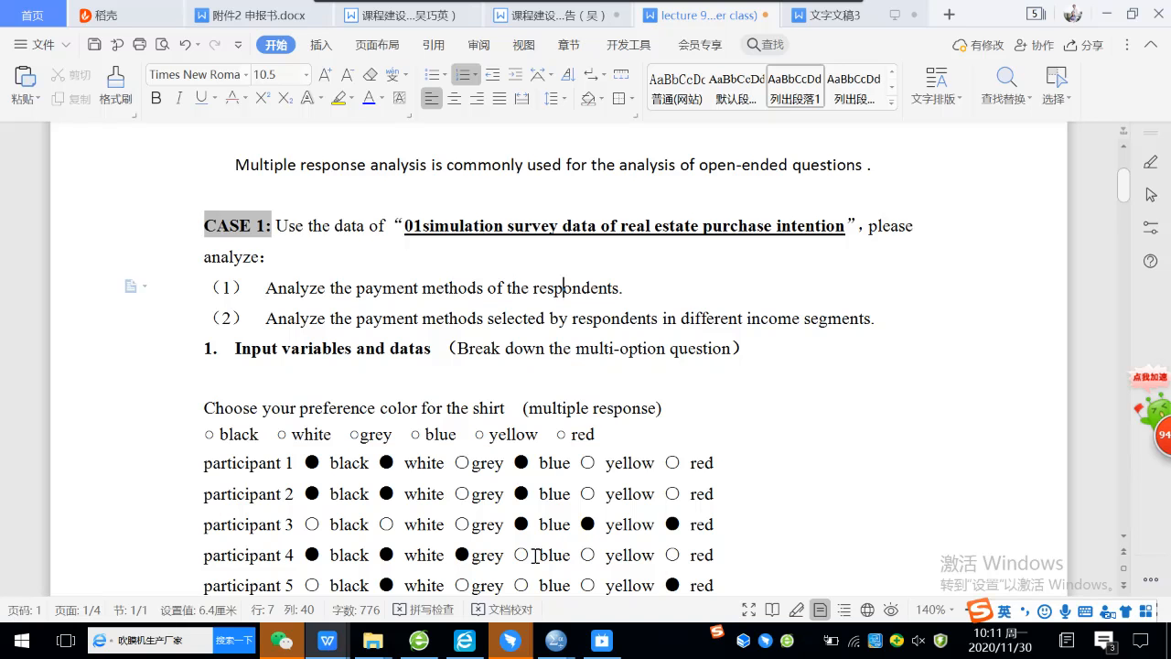
scroll(507, 474, down, 3)
scroll(507, 474, down, 8)
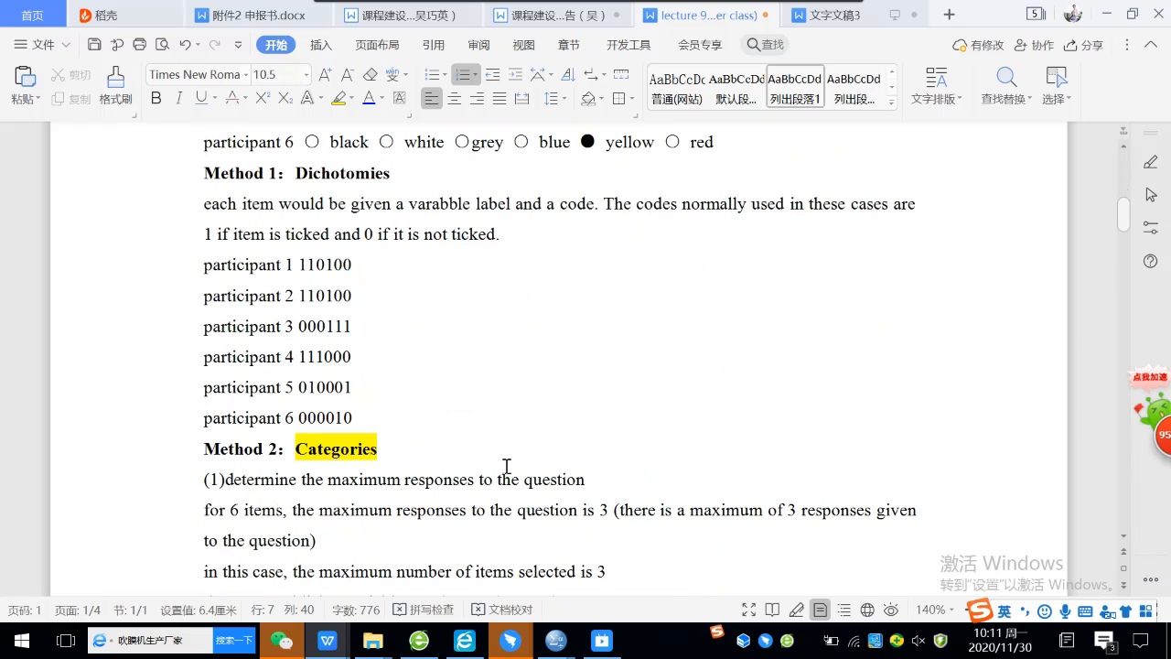
scroll(504, 460, down, 4)
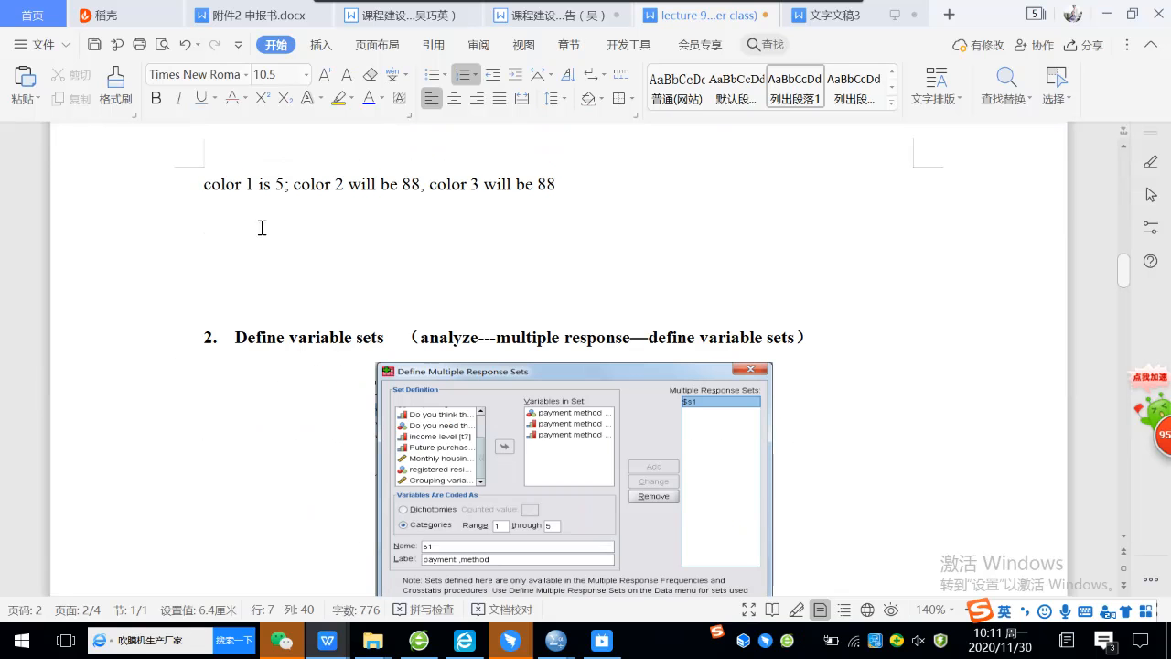
click(258, 222)
key(Delete)
key(Delete)
key(Delete)
key(Delete)
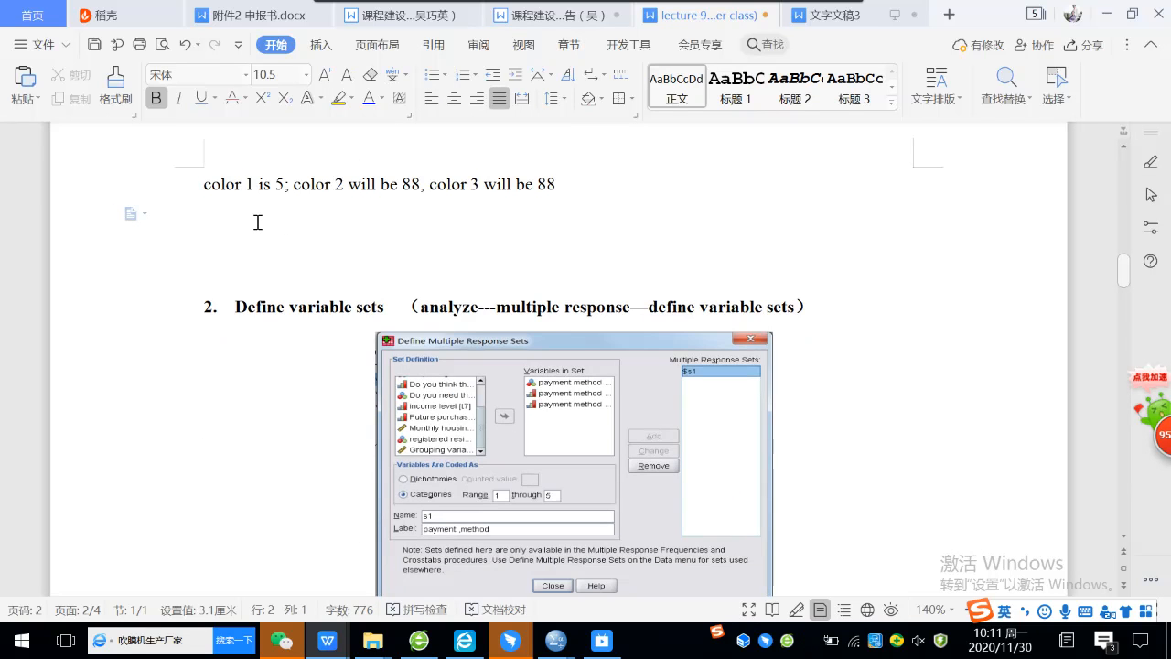
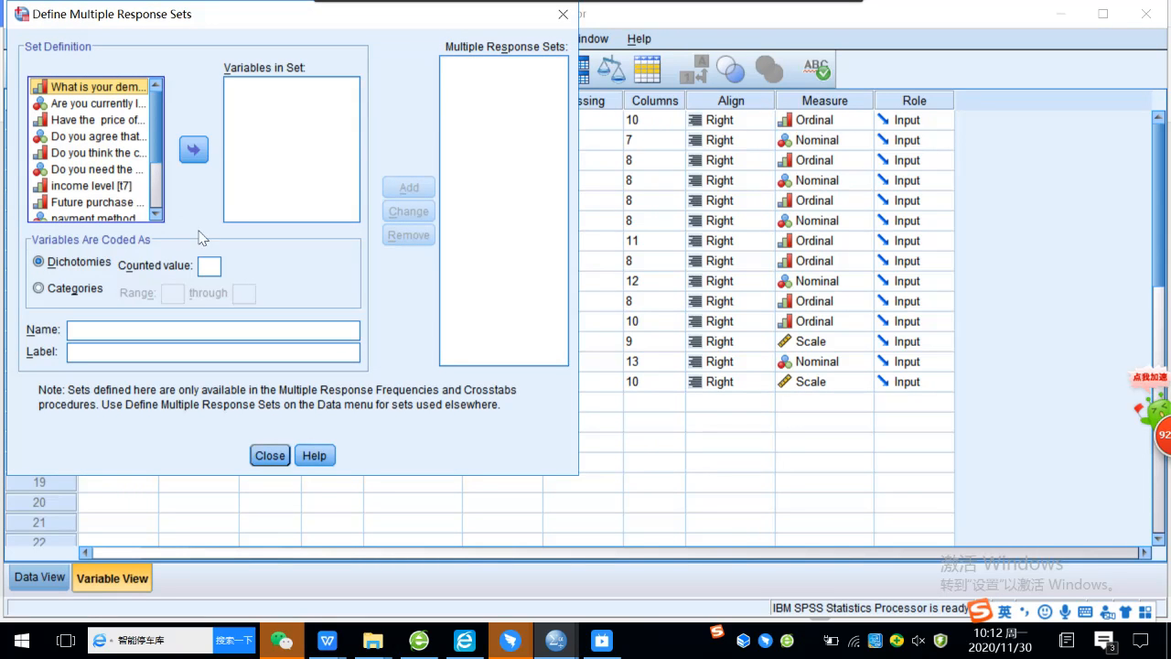
Add the three payment method variables to the multiple response set's variables
scroll(158, 169, down, 2)
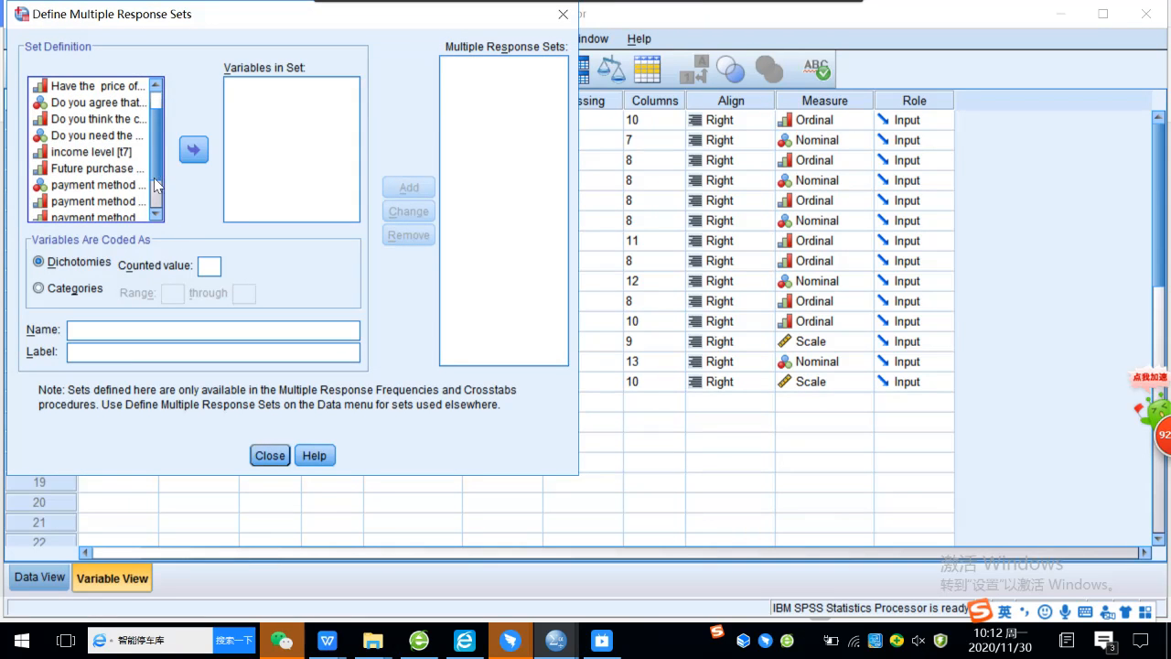
click(126, 185)
click(193, 153)
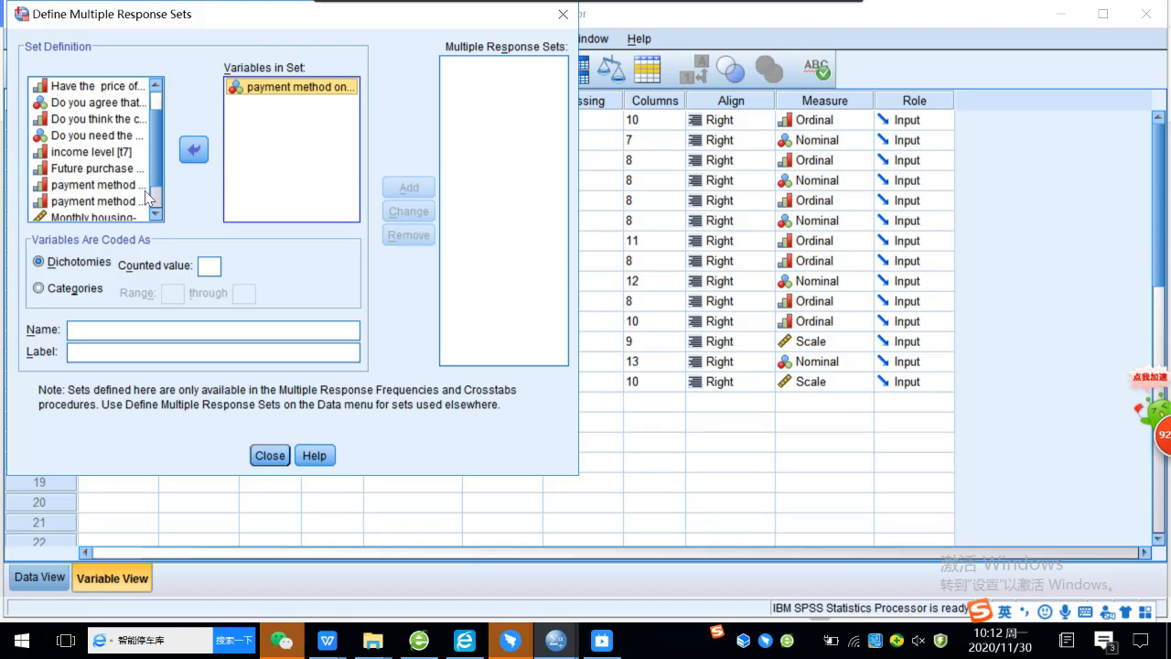
click(193, 153)
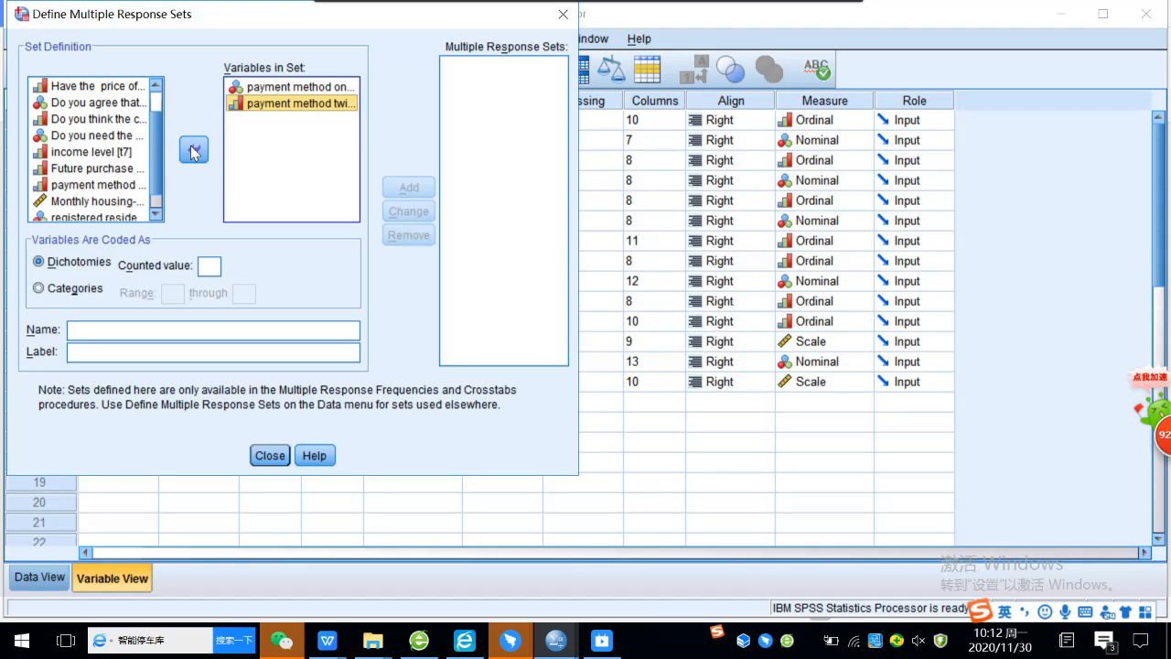
click(118, 186)
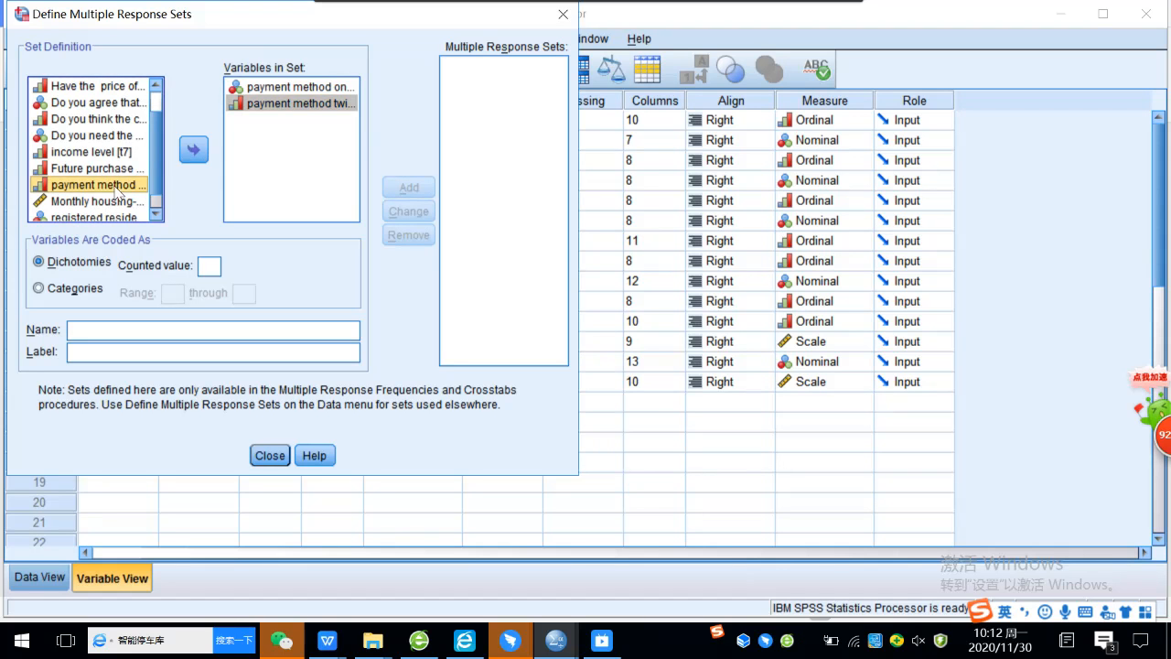
click(193, 152)
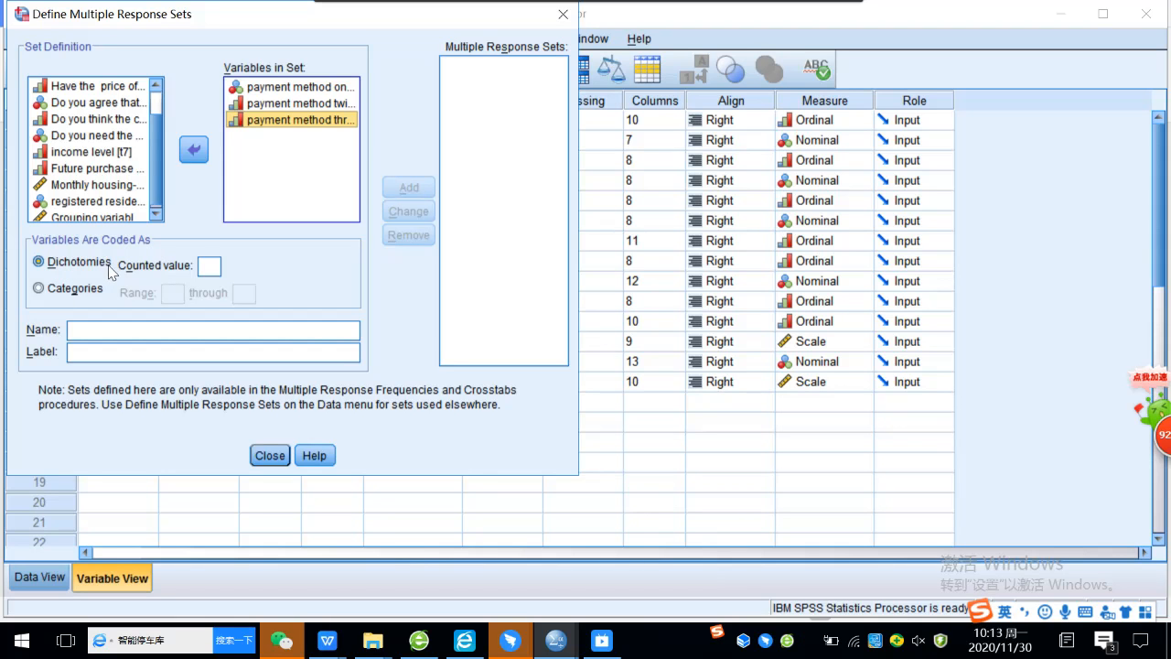
Code the set's variables as categories with a range of 1 through 5
click(38, 289)
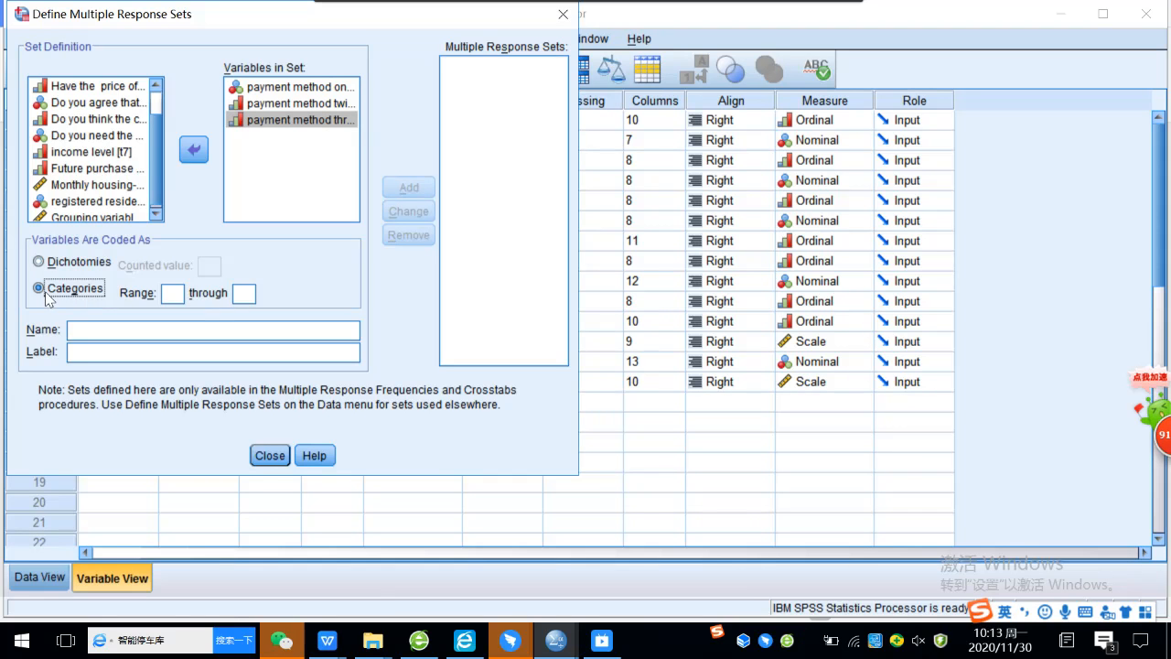
click(174, 294)
text(1)
click(244, 292)
text(5)
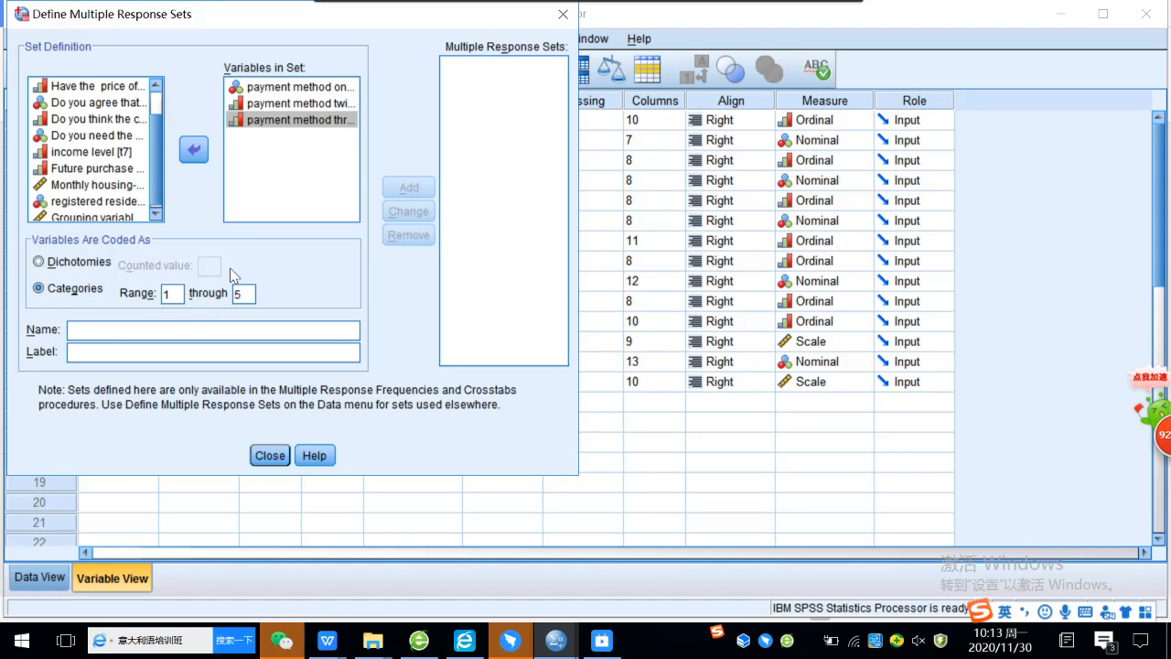
Name the set s1 with the label "pament method", add it to the multiple response sets and close the definition dialog
click(120, 329)
text(s1)
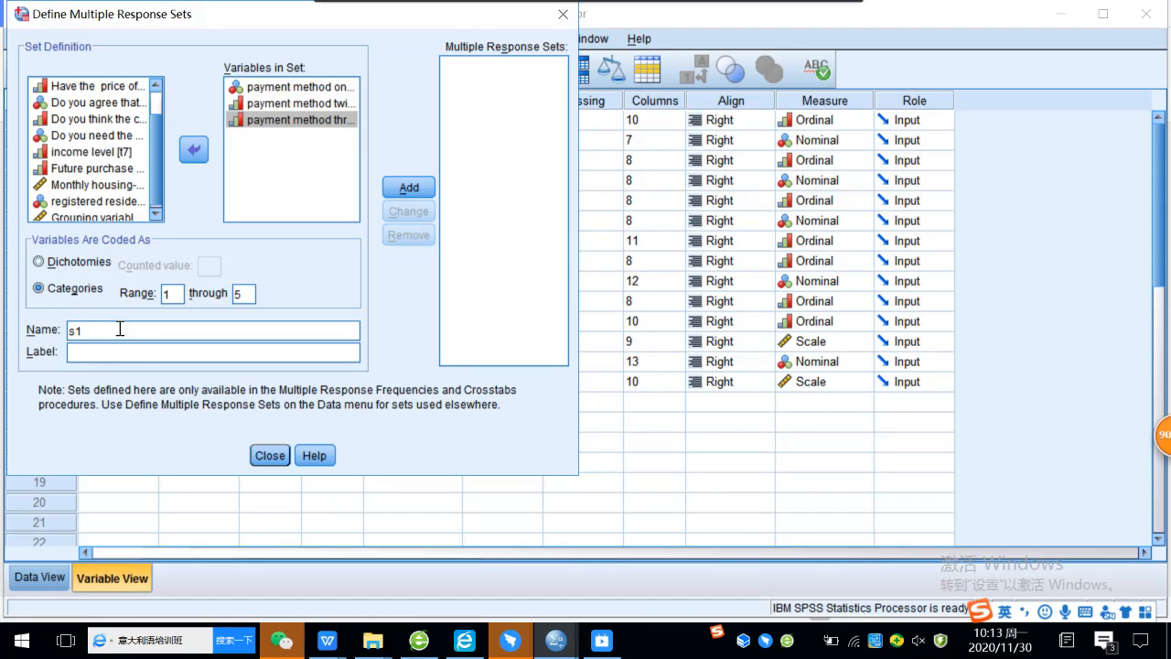
click(116, 358)
text(pament)
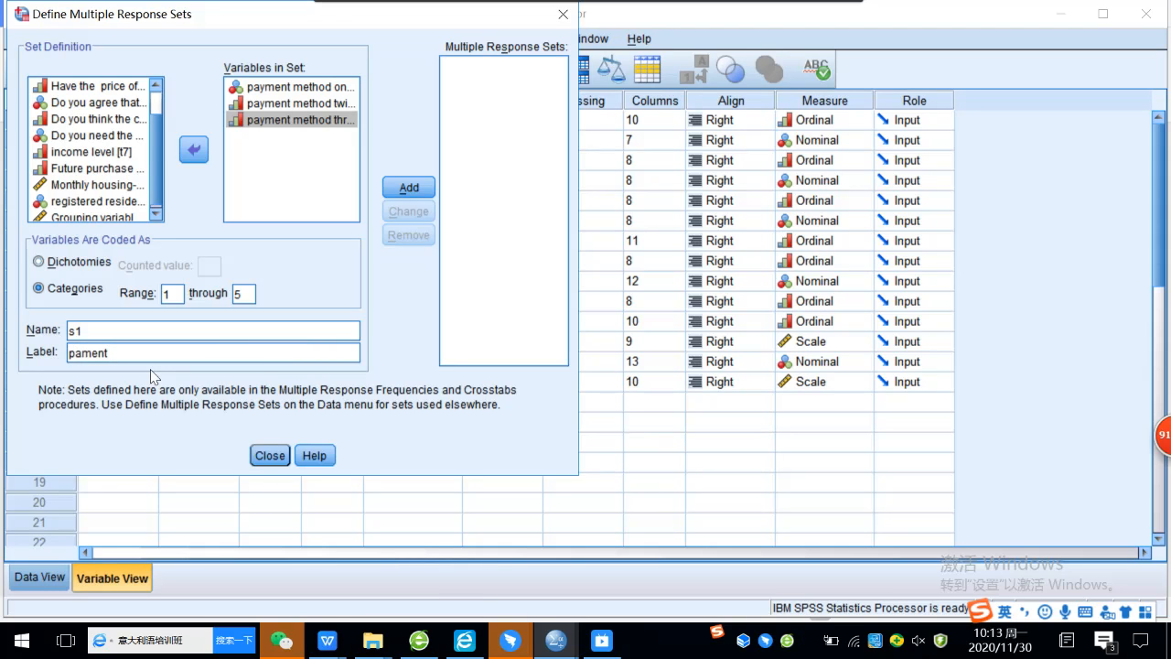
text( method)
click(258, 463)
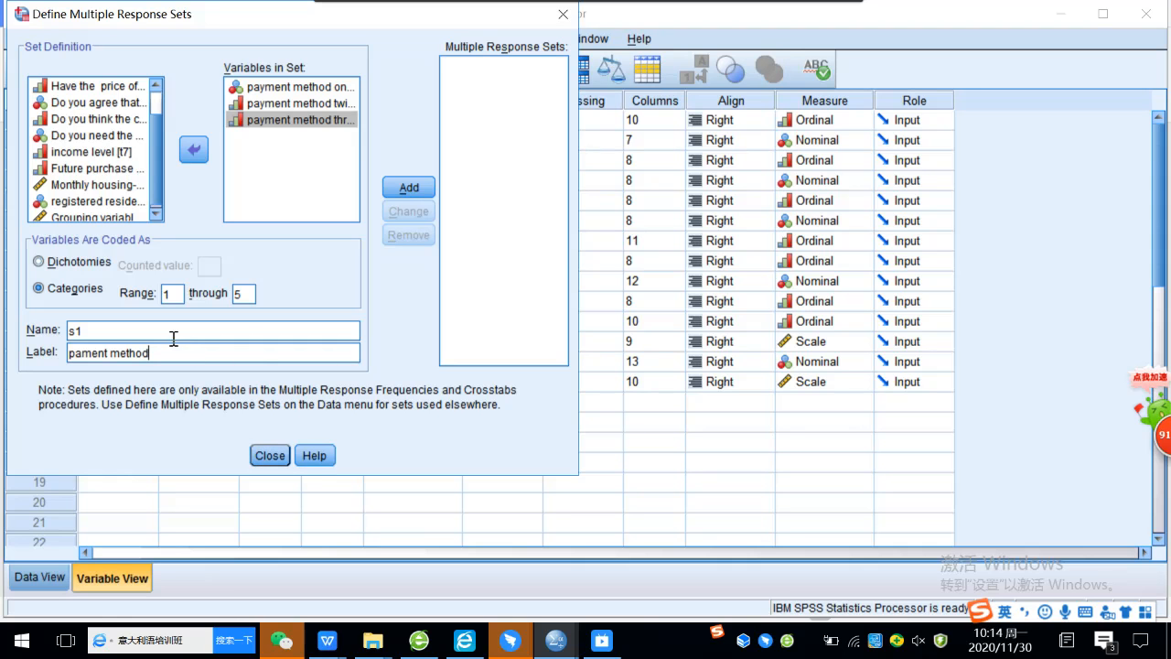
click(407, 188)
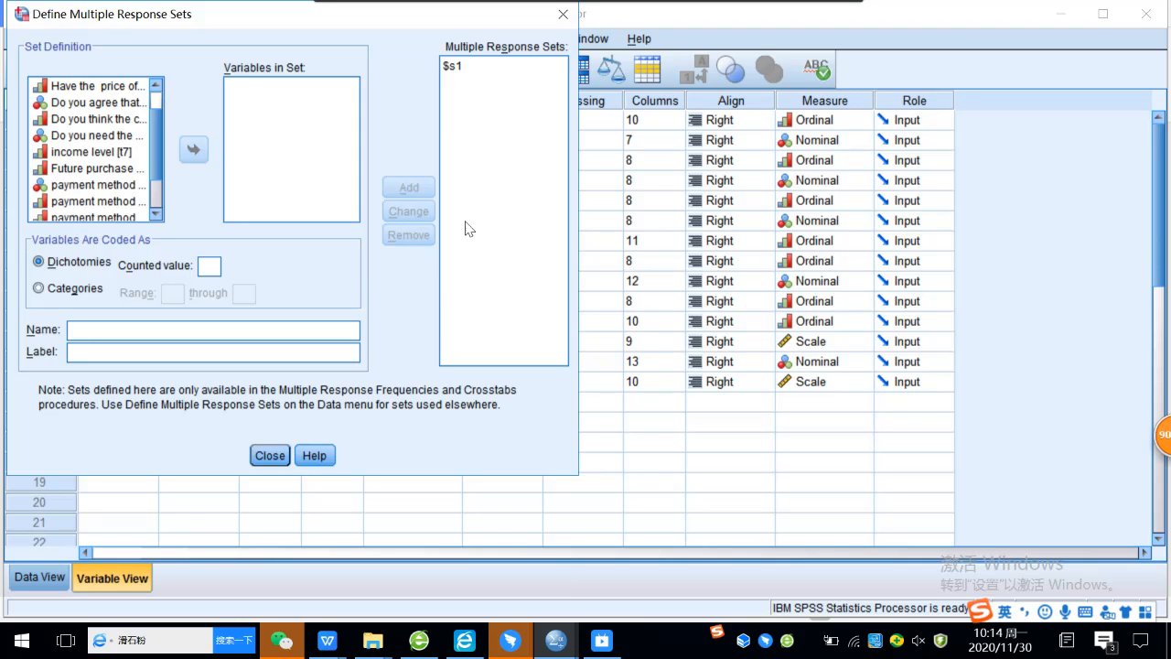
click(271, 456)
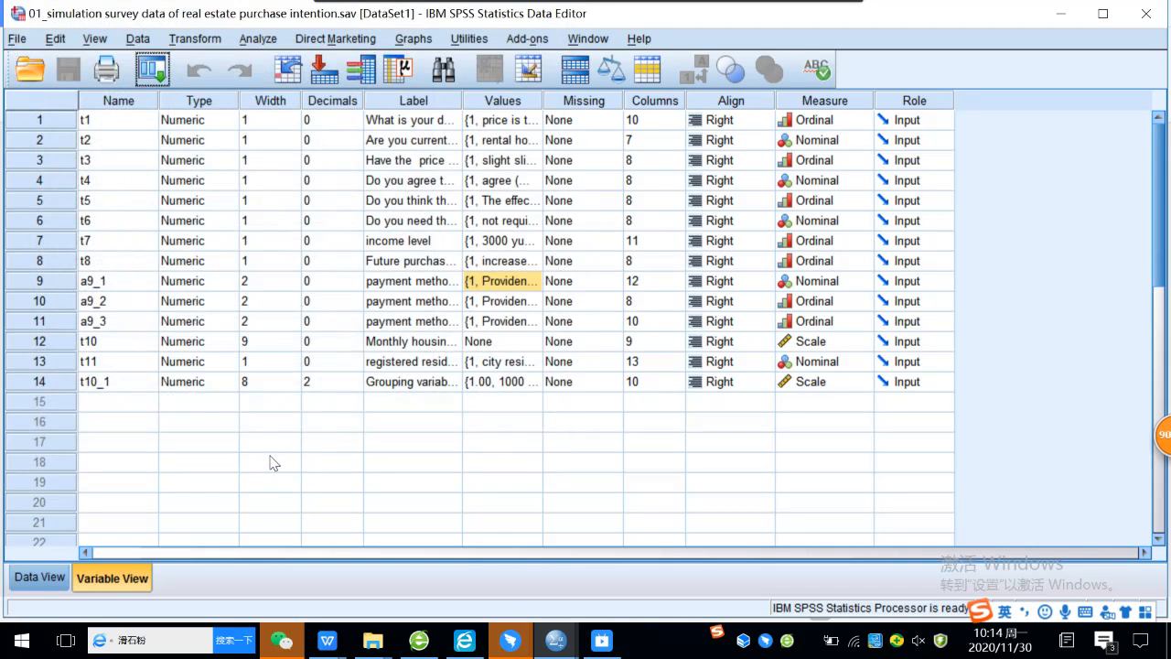
click(271, 462)
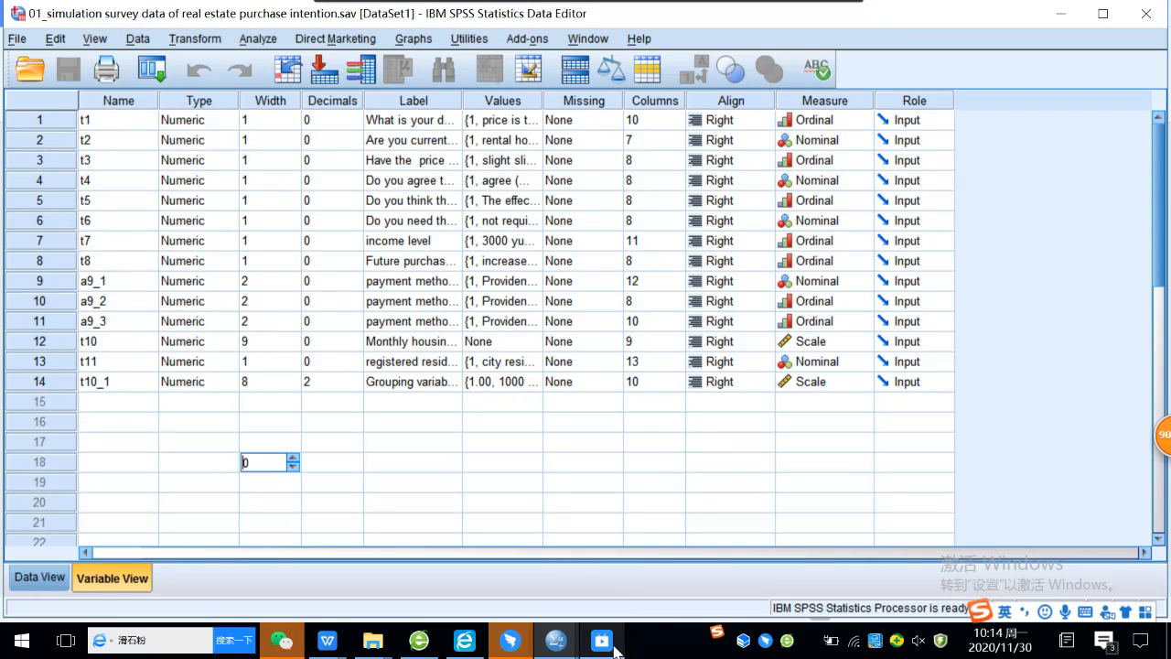
mouse_move(615, 649)
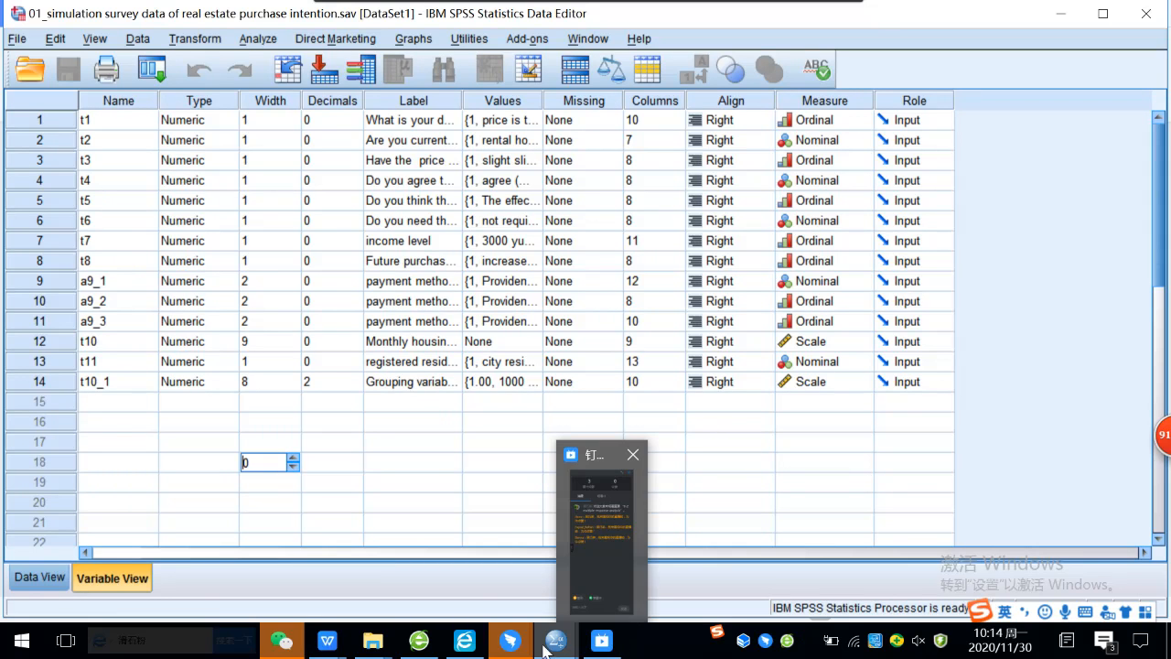
mouse_move(521, 649)
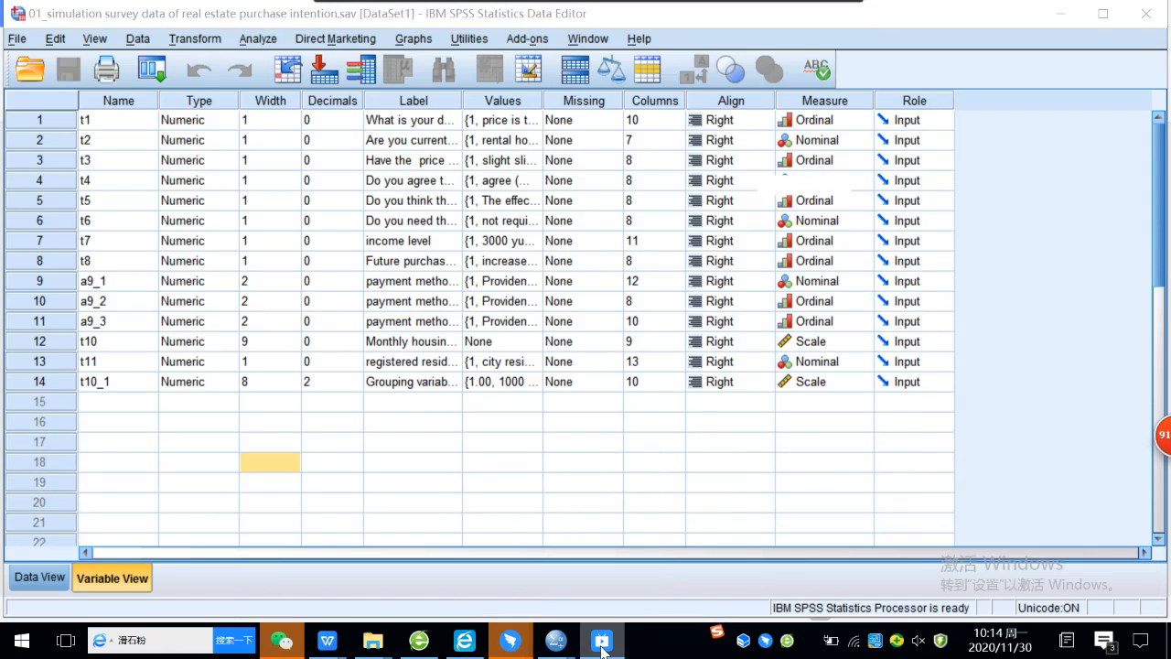
click(601, 640)
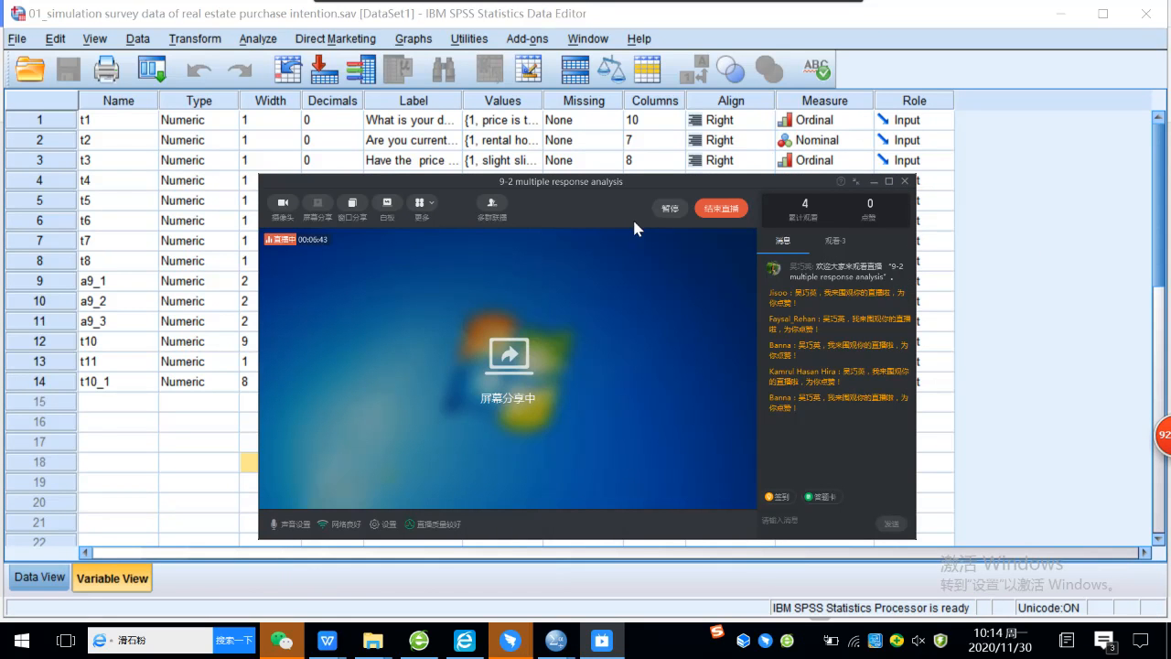
click(671, 214)
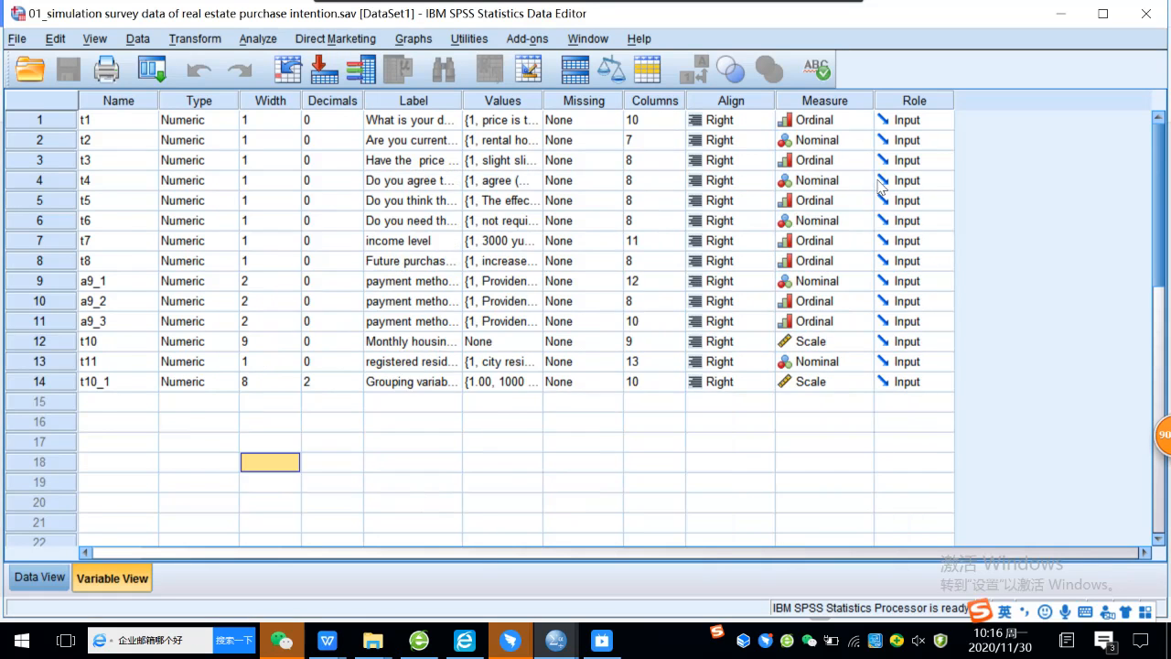
click(879, 183)
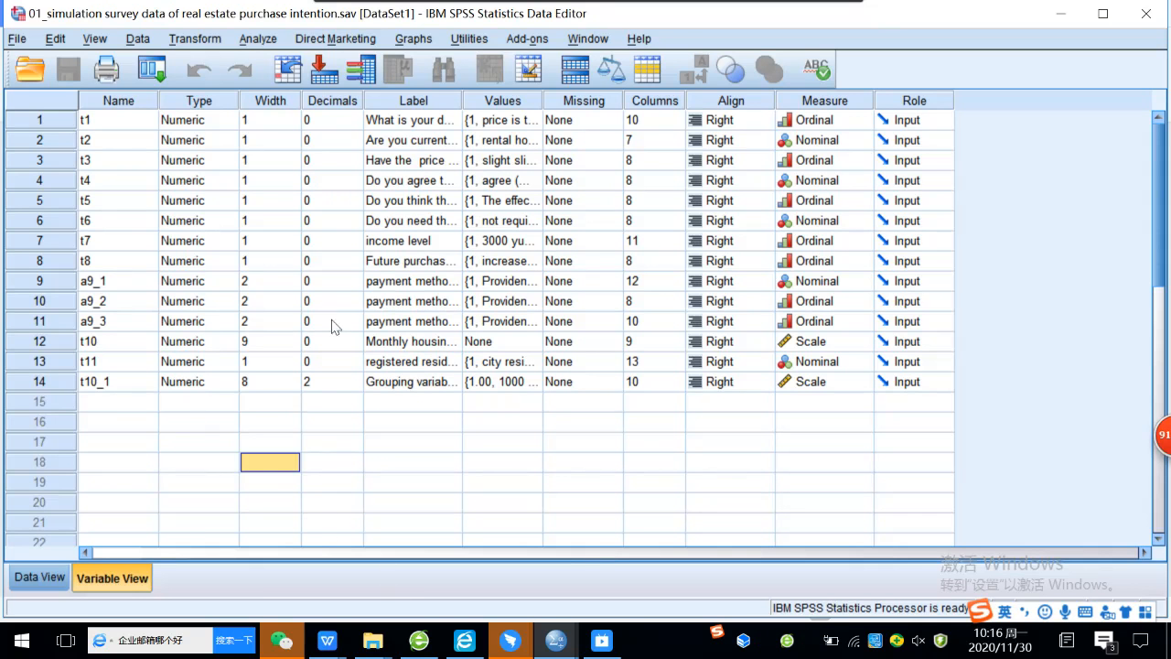
Run Multiple Response Frequencies for the $s1 set, excluding cases listwise within categories
click(257, 40)
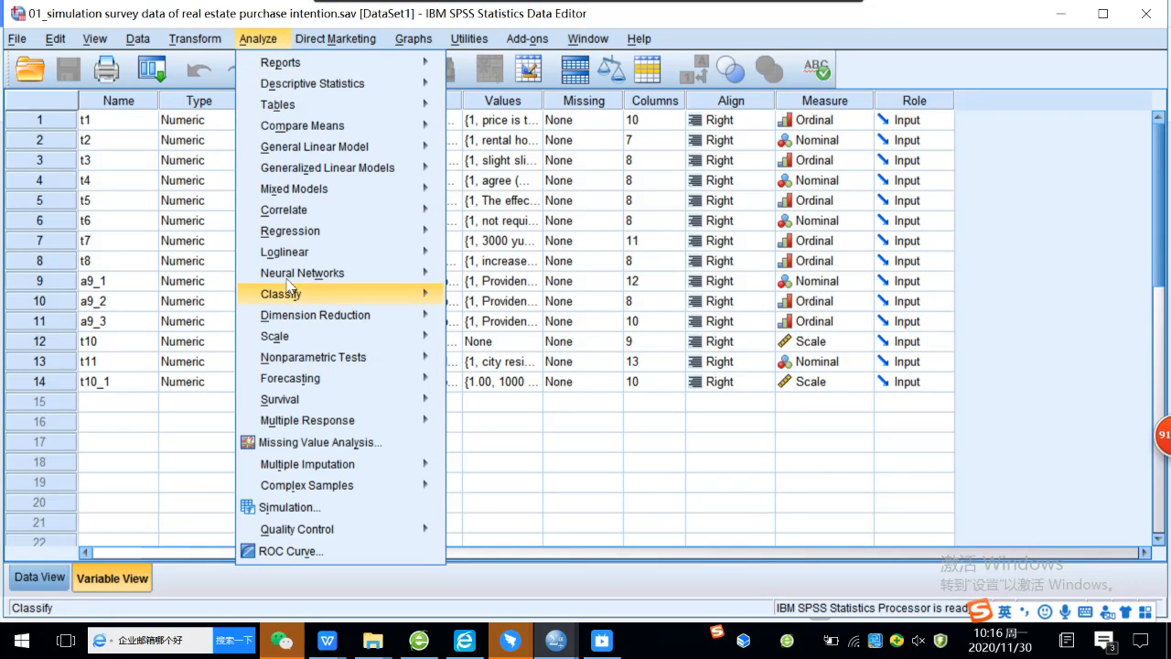
mouse_move(331, 426)
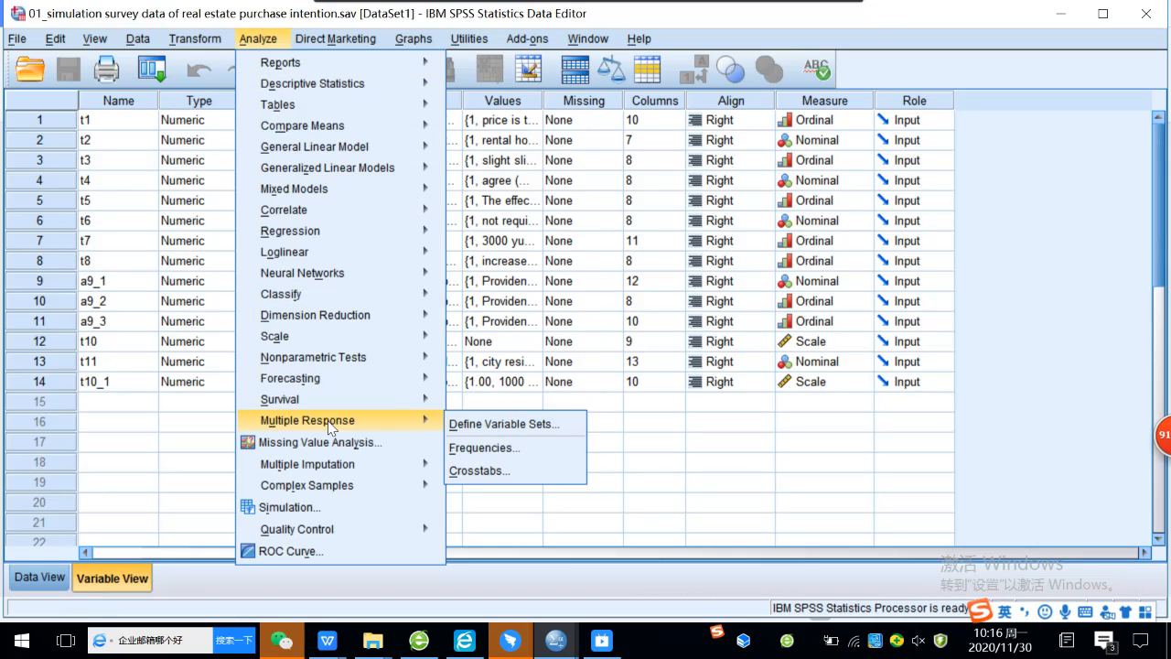
click(514, 449)
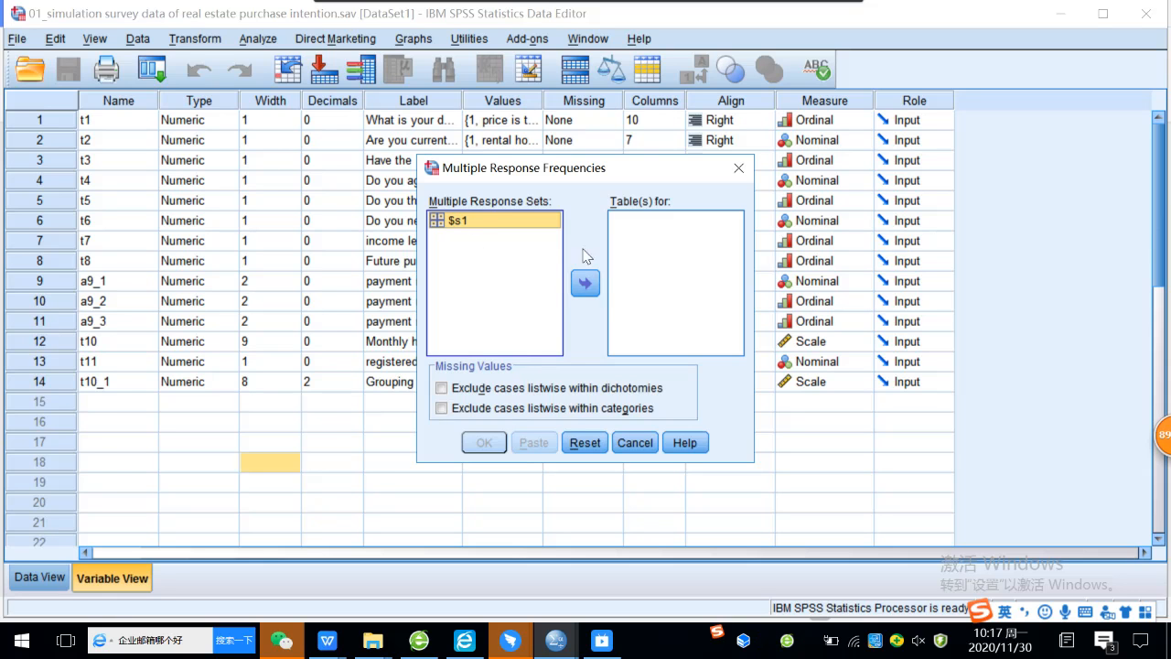
click(484, 228)
click(589, 282)
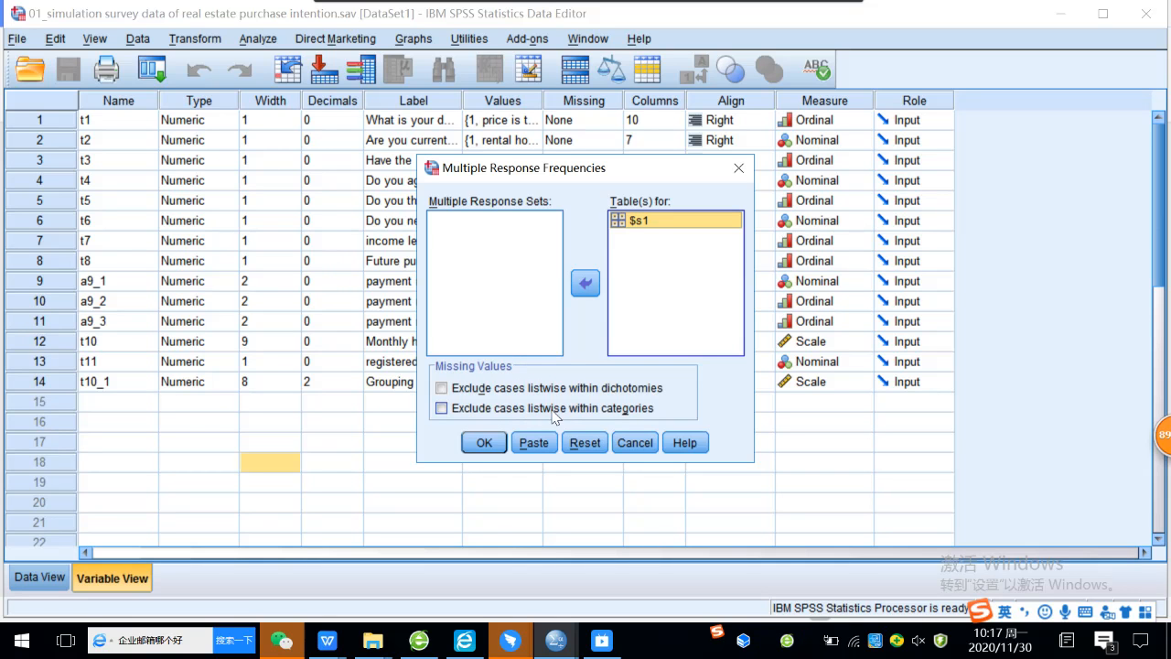
click(444, 410)
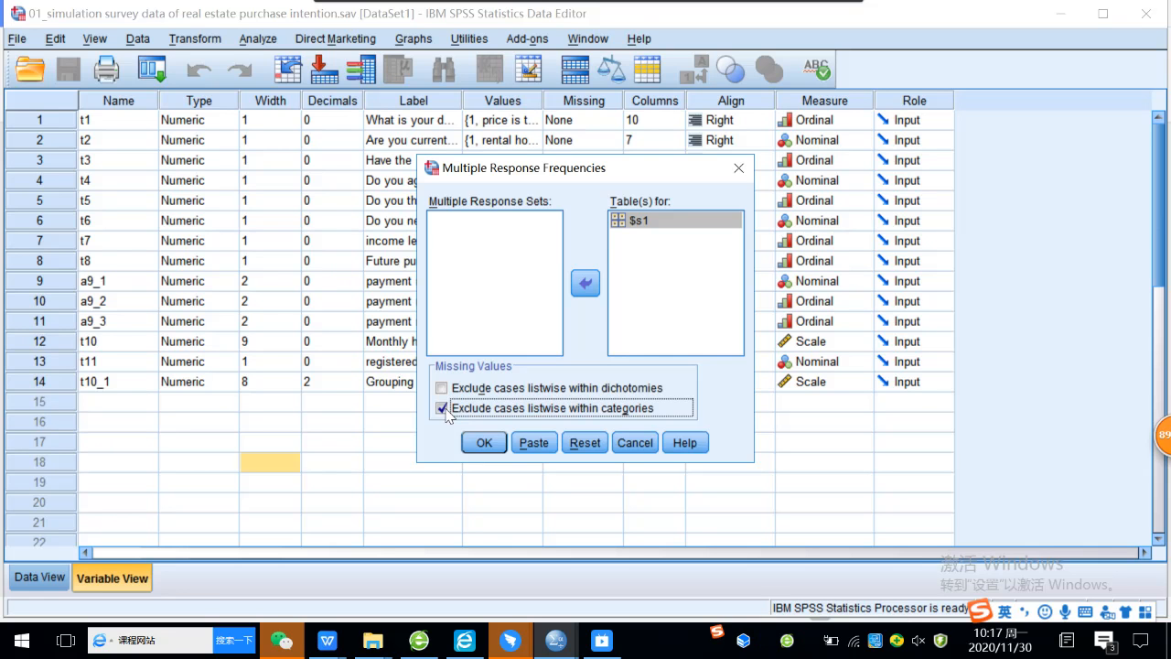
click(485, 442)
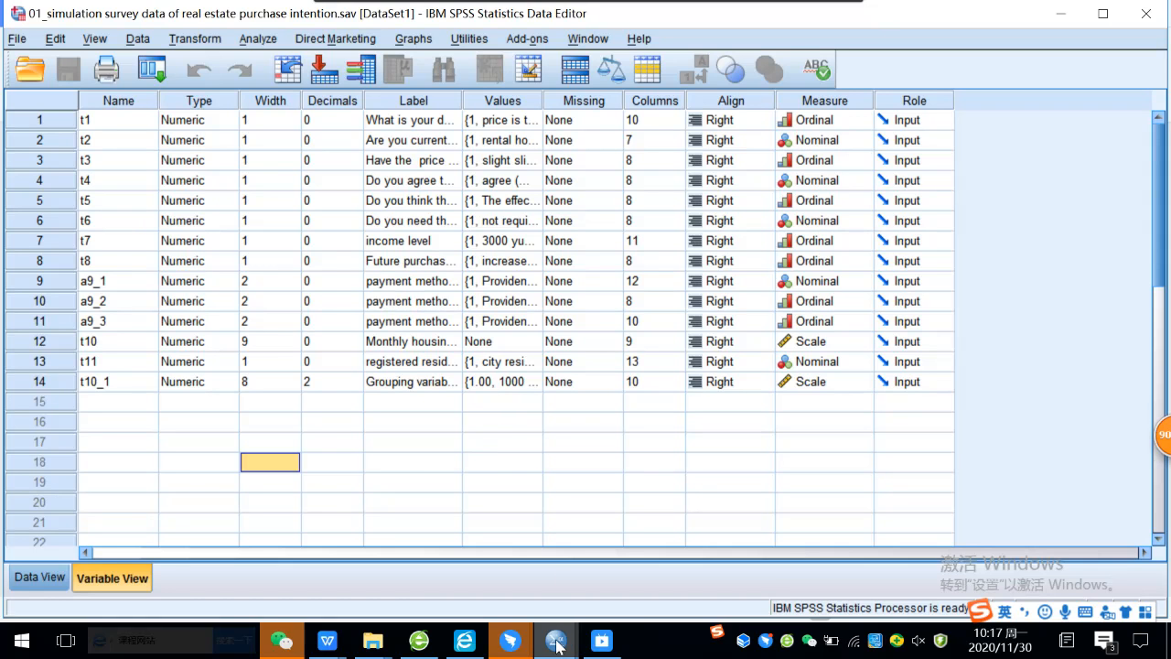
Show the output viewer and examine the Case Summary and $s1 Frequencies tables for the payment methods
mouse_move(558, 646)
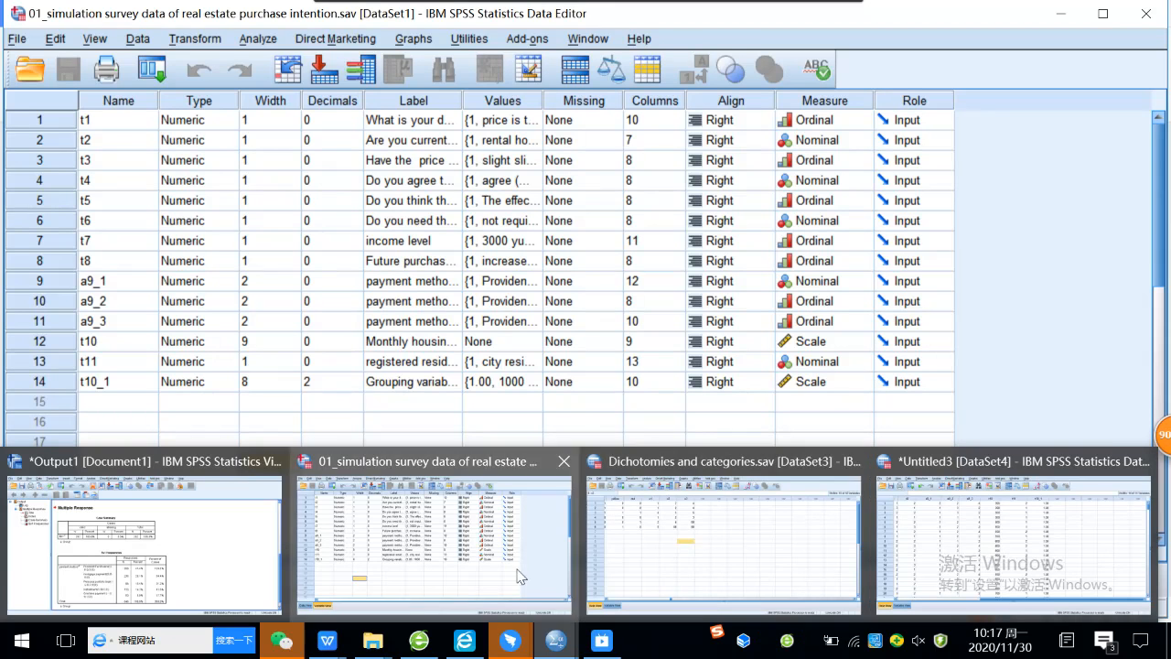
click(211, 557)
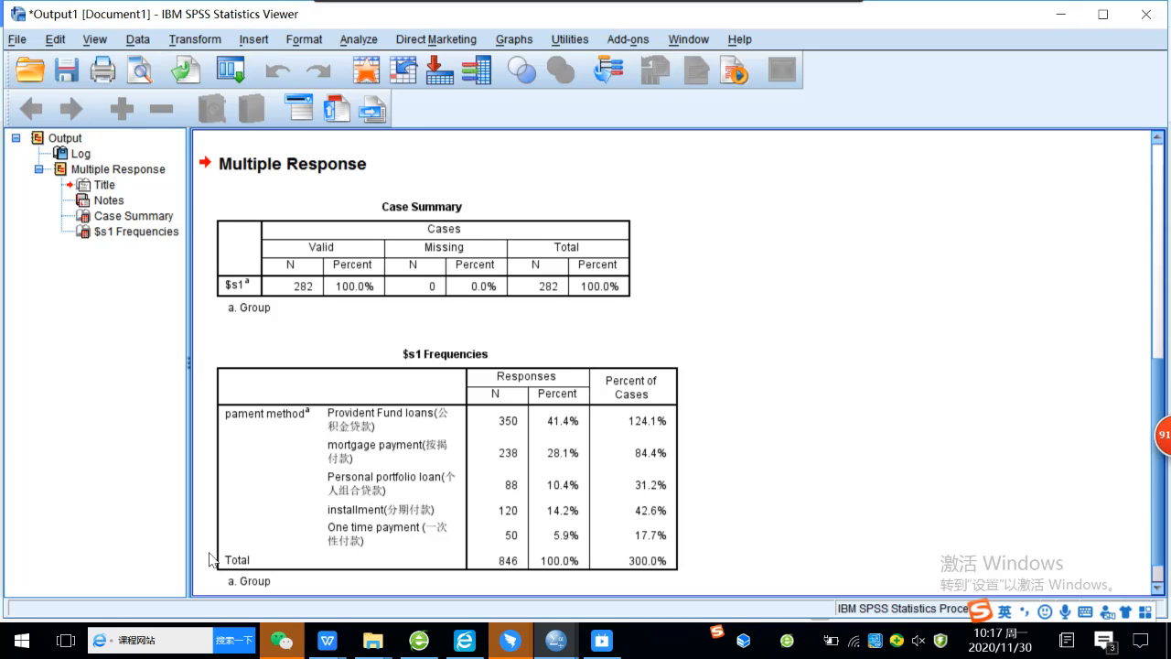
click(325, 313)
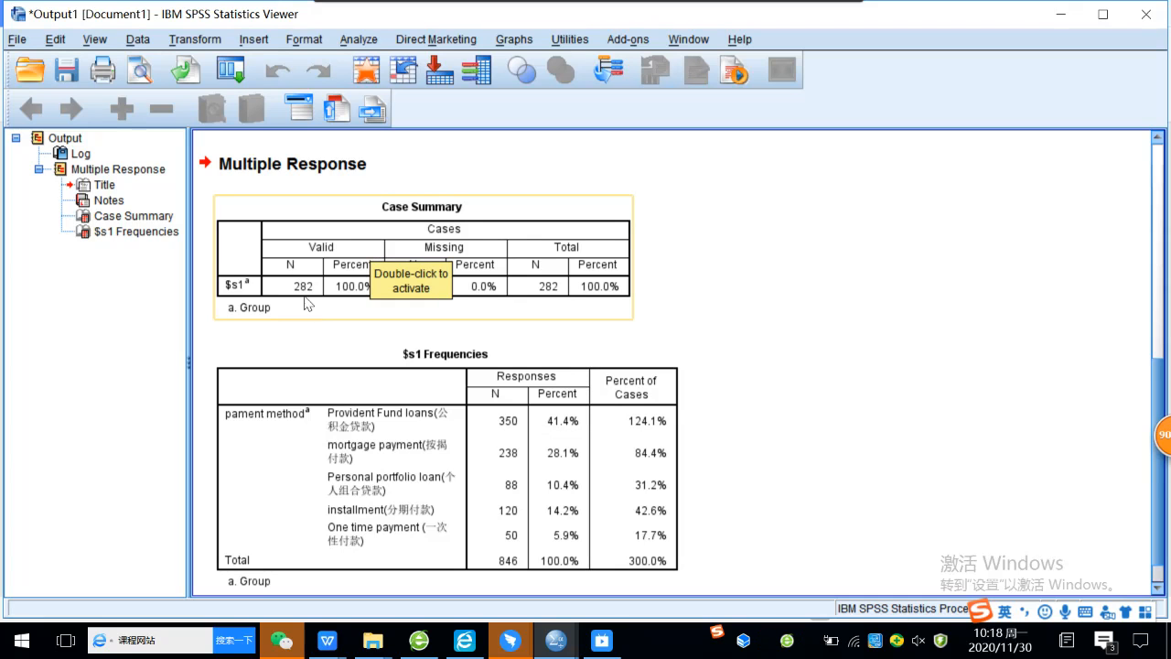
click(661, 313)
click(547, 293)
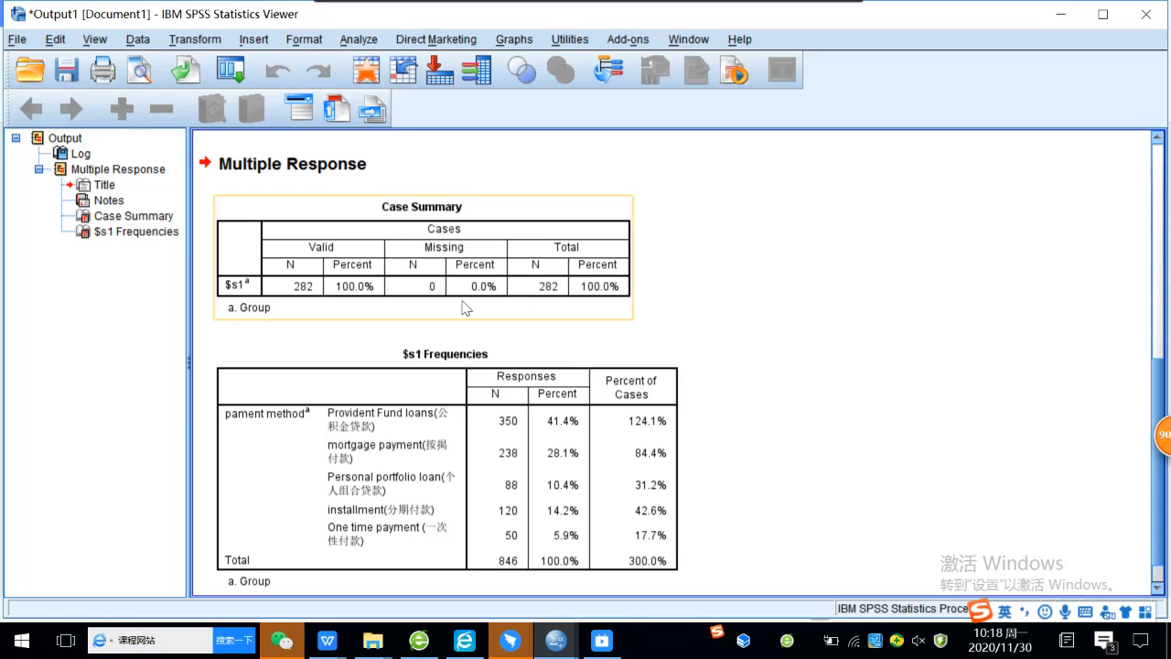
click(481, 330)
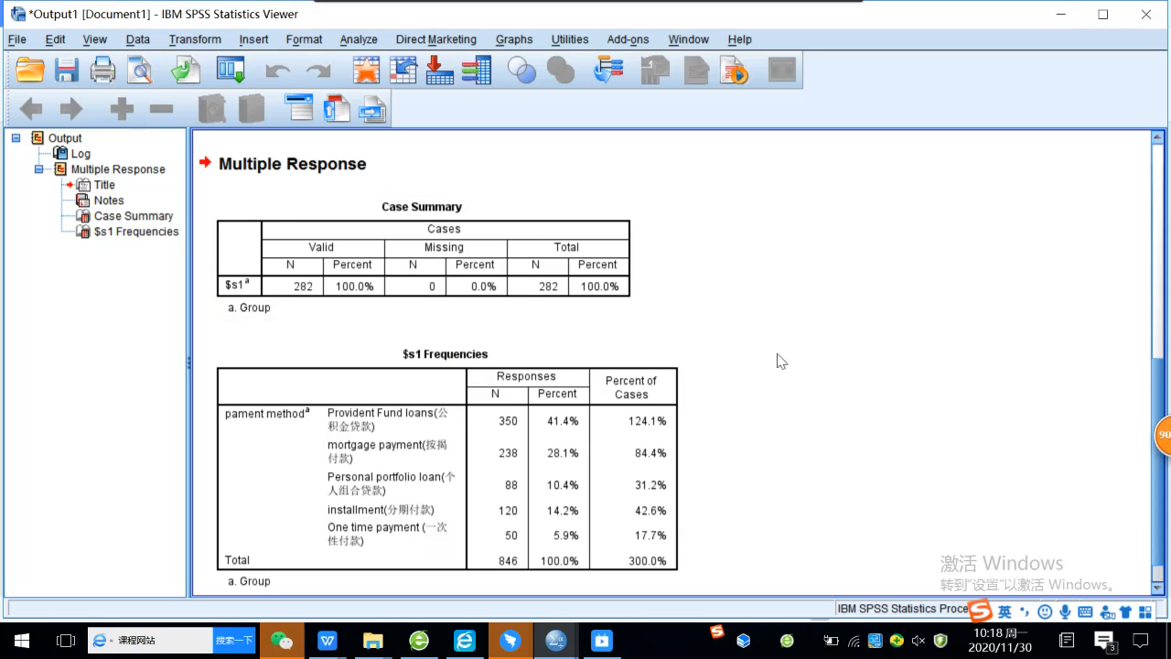
scroll(778, 359, down, 1)
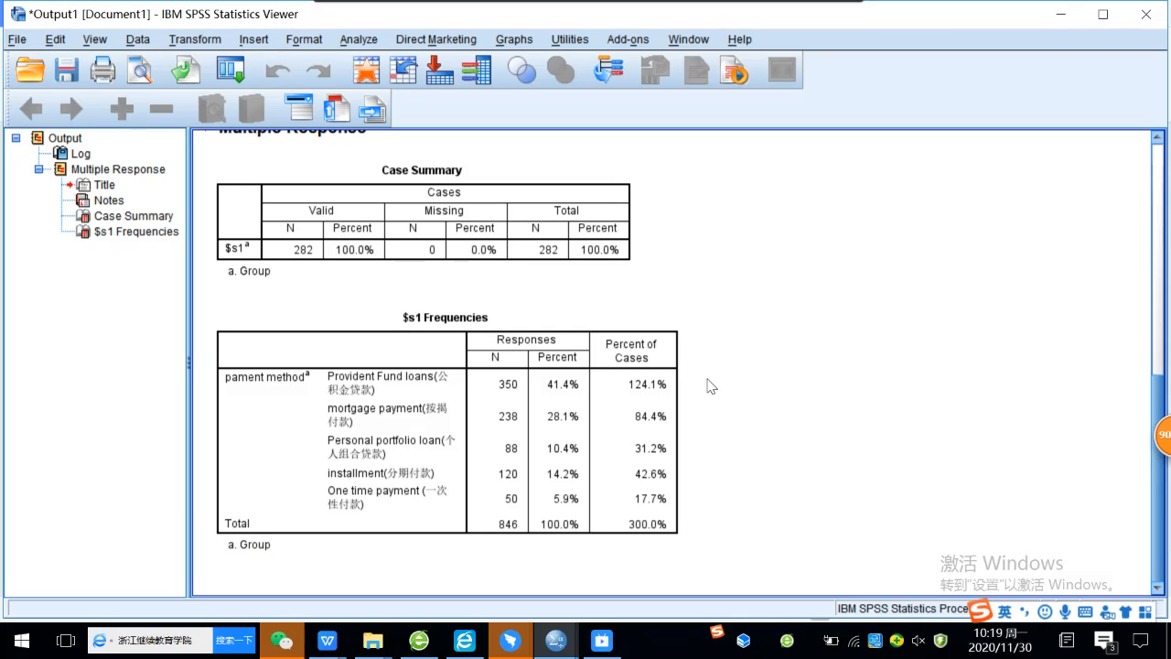
Switch to the lecture 9 document and select "income segments" in question (2) of CASE 1
mouse_move(514, 648)
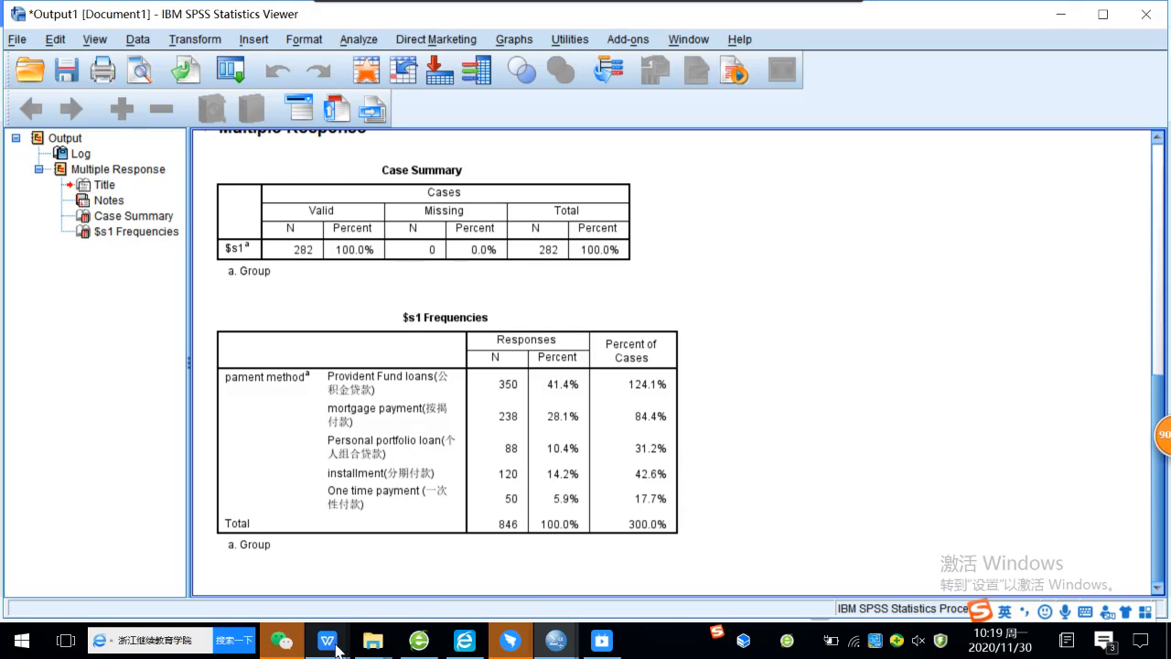
mouse_move(333, 649)
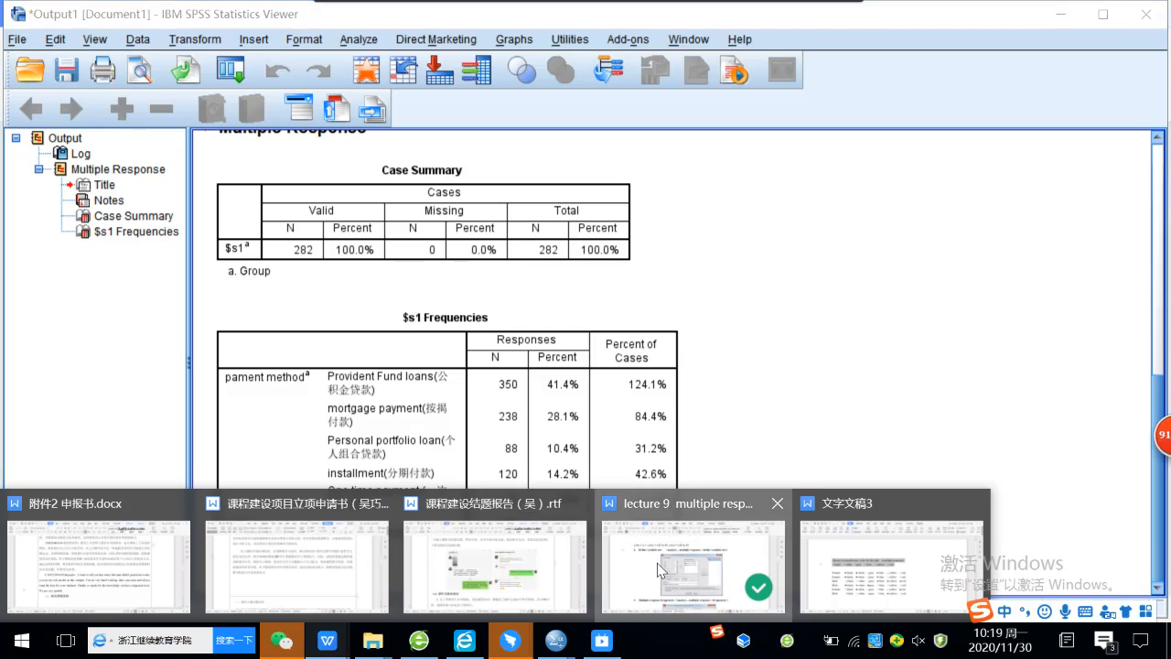
click(659, 567)
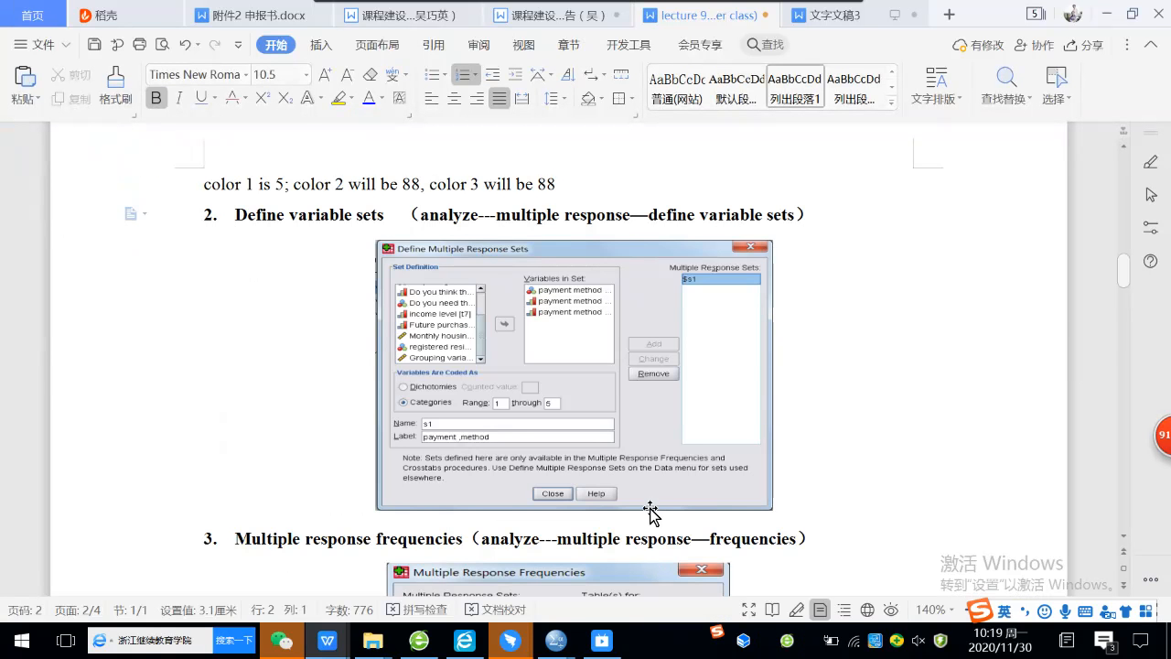
scroll(623, 388, up, 1)
scroll(626, 394, up, 7)
scroll(626, 393, up, 7)
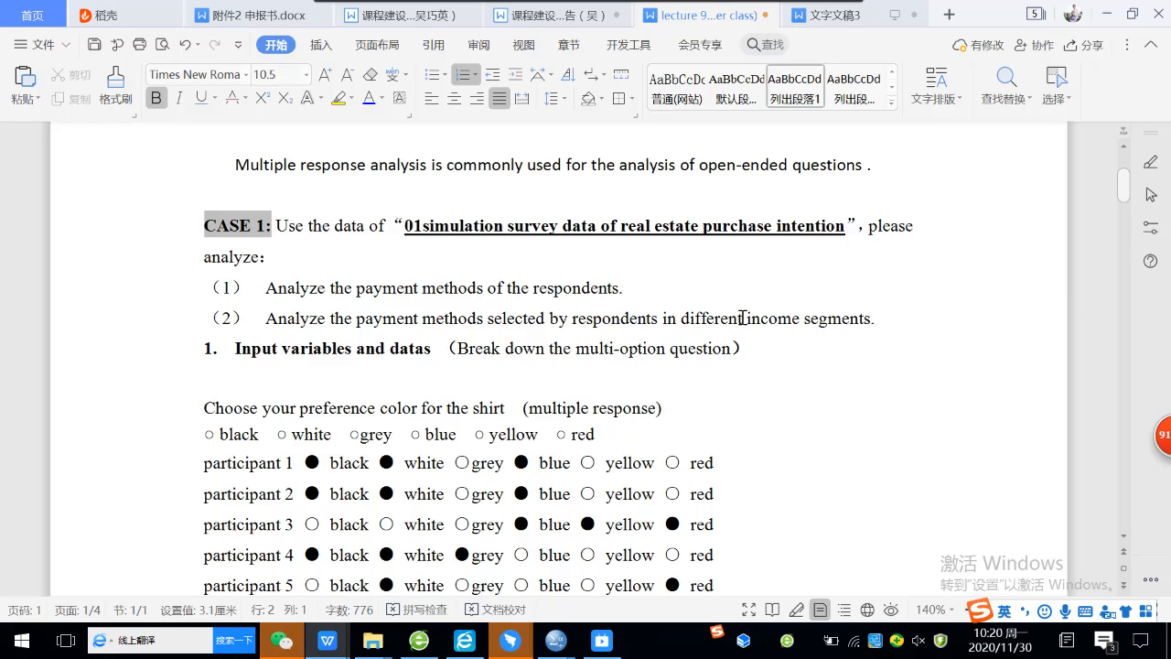
drag(745, 317, 869, 325)
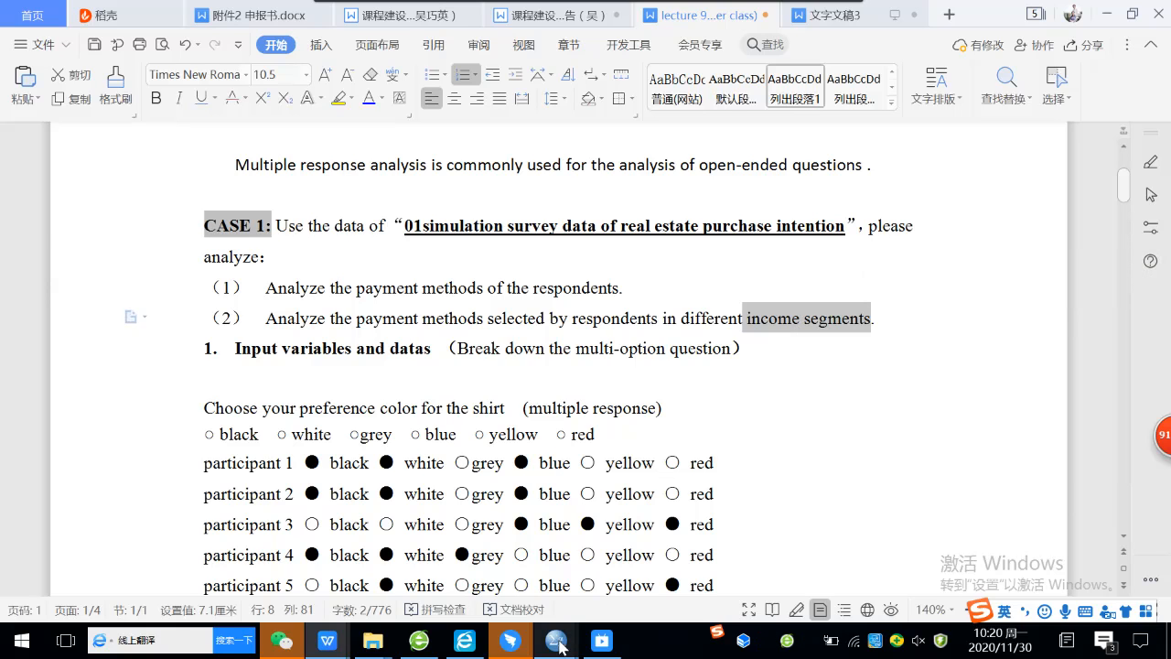
Switch to the SPSS Data Editor window of the 01_simulation survey data of real estate purchase intention dataset
mouse_move(560, 645)
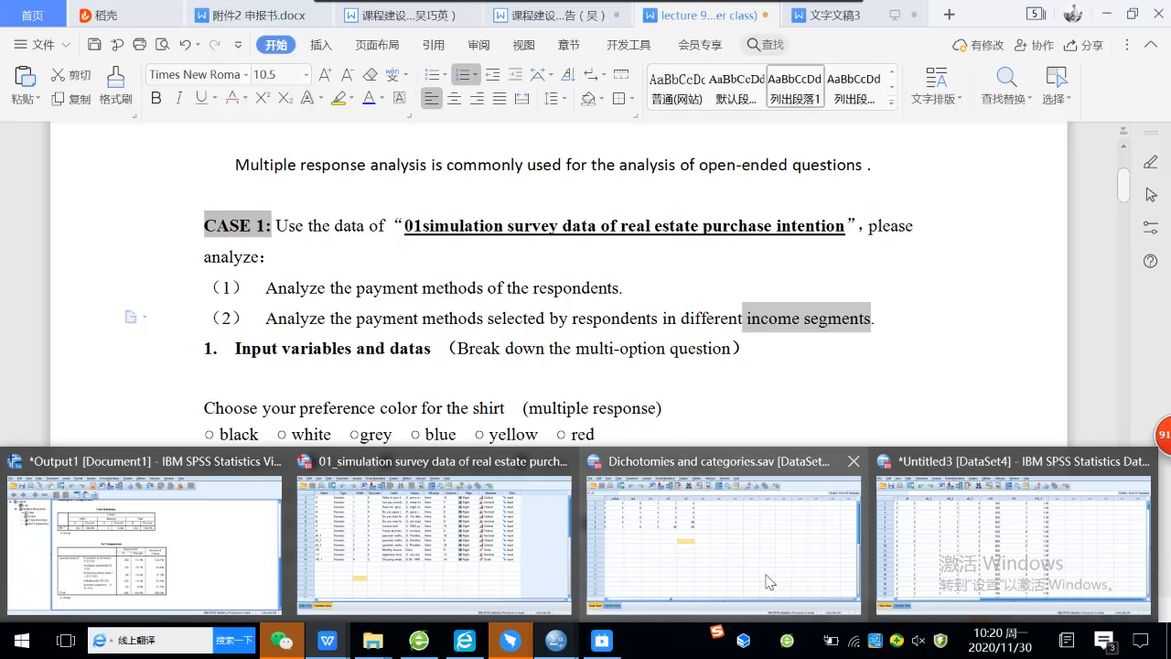
mouse_move(759, 569)
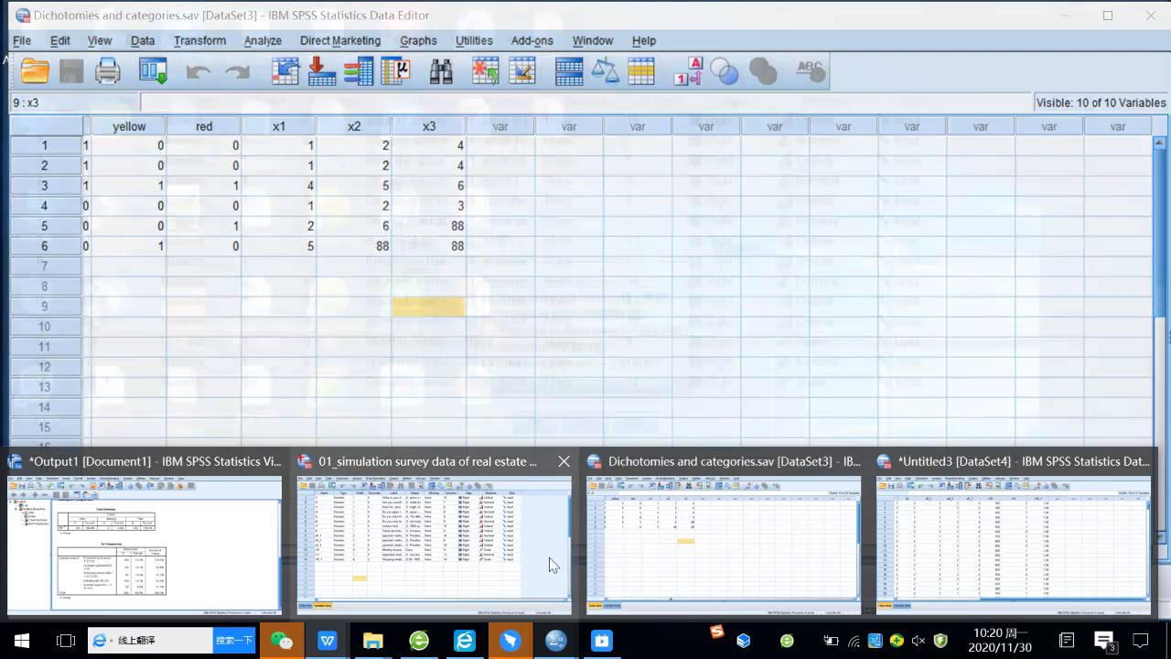
click(549, 557)
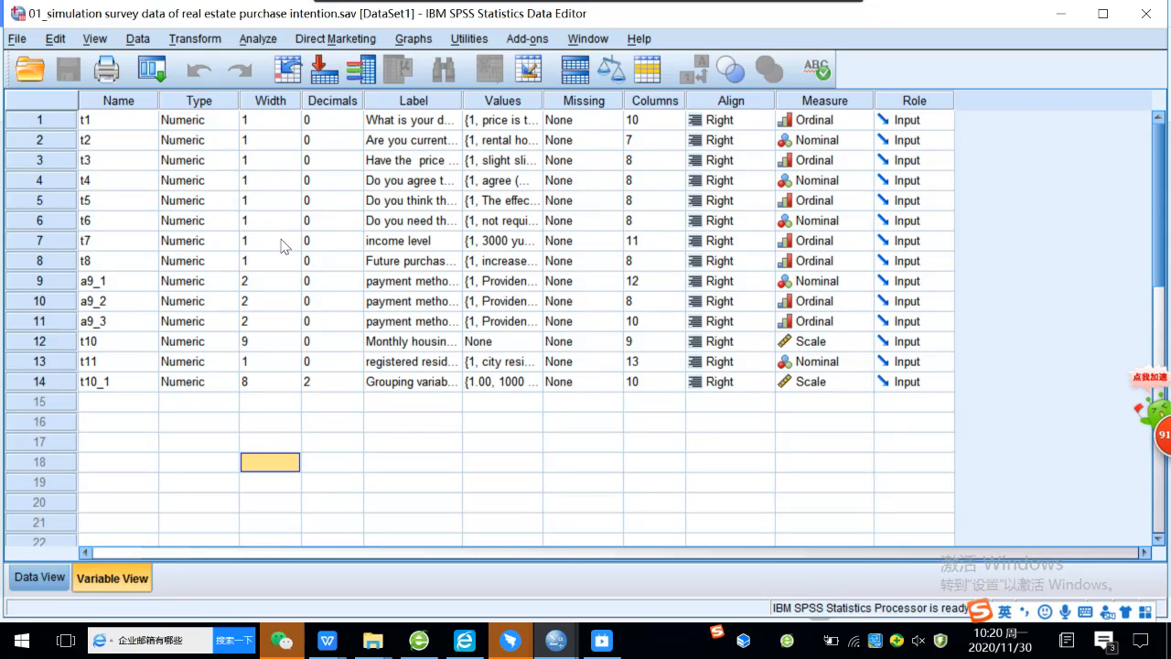
click(258, 38)
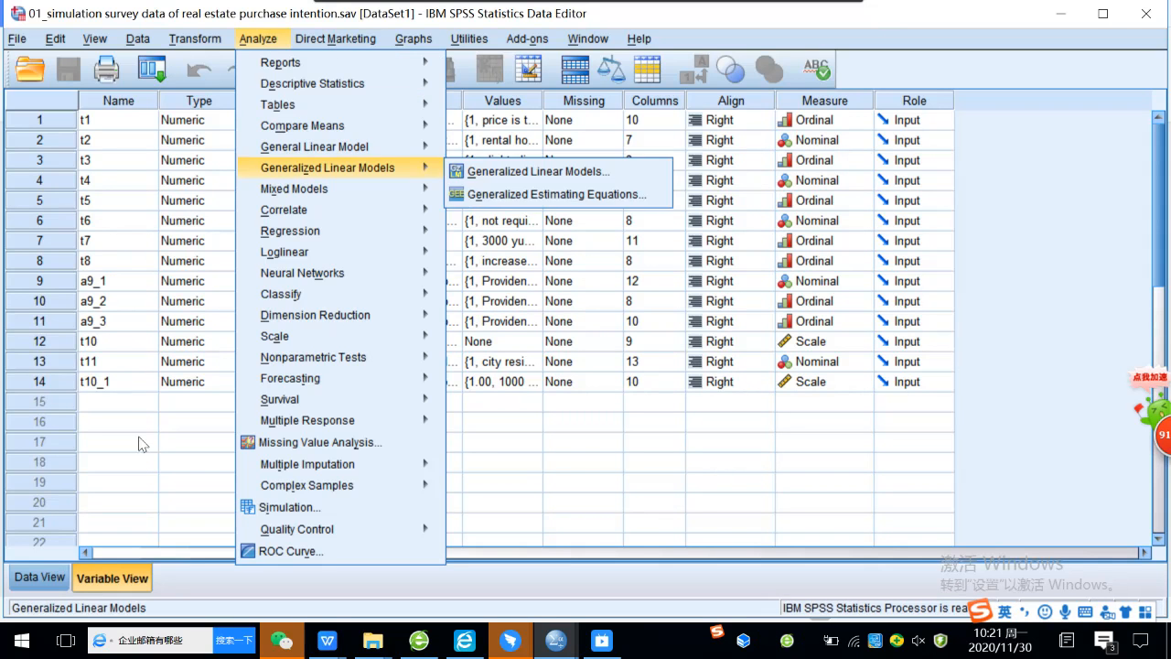
click(147, 446)
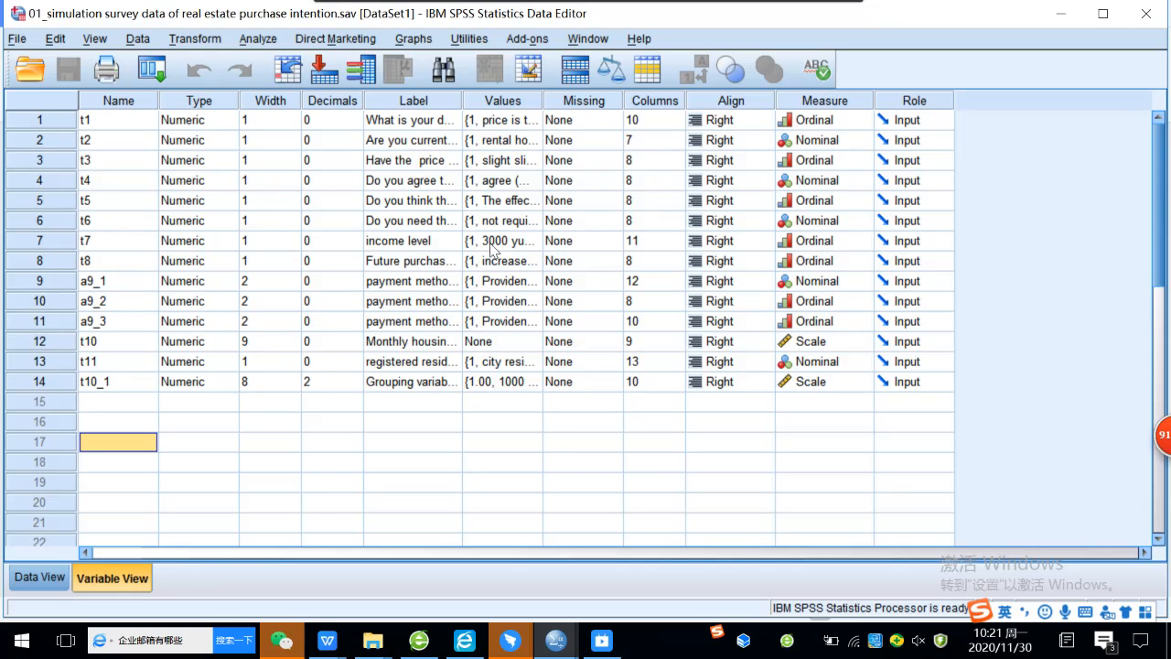
Open the value labels of the income level variable t7, examine the code of each income segment and close the dialog
click(477, 245)
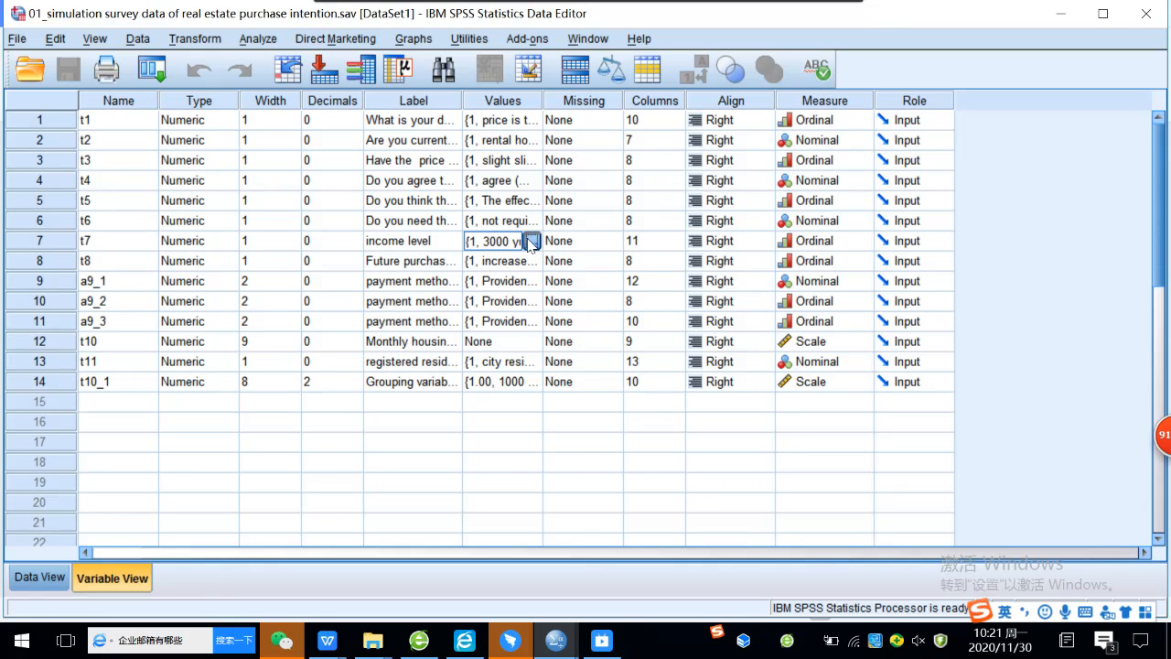
click(532, 241)
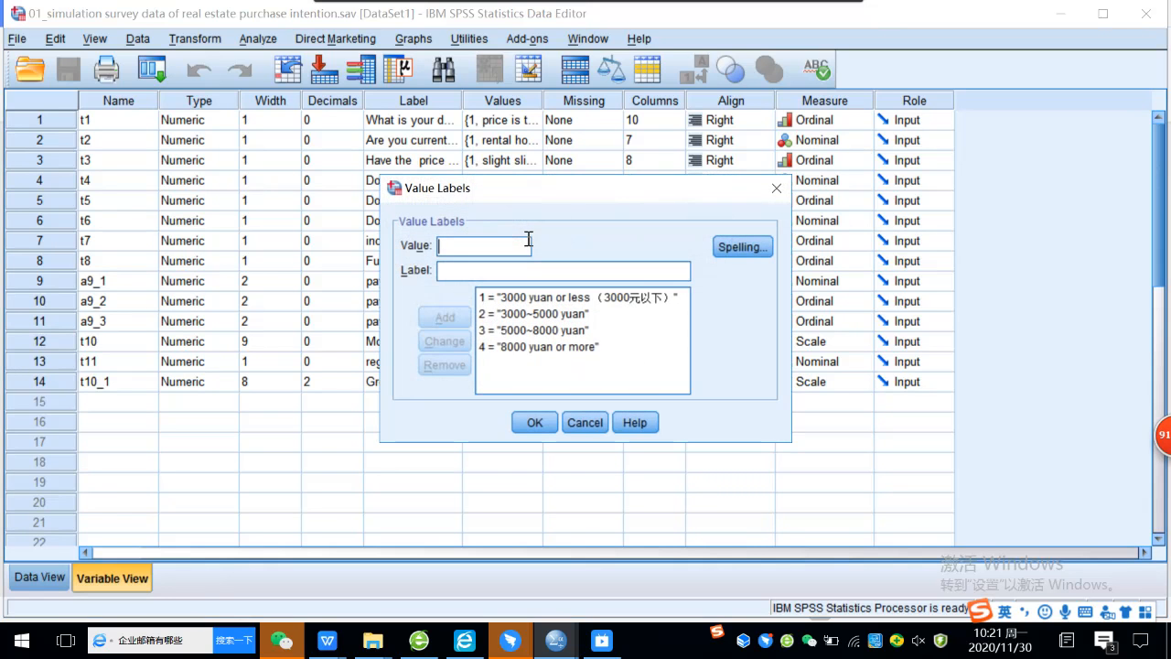
click(530, 307)
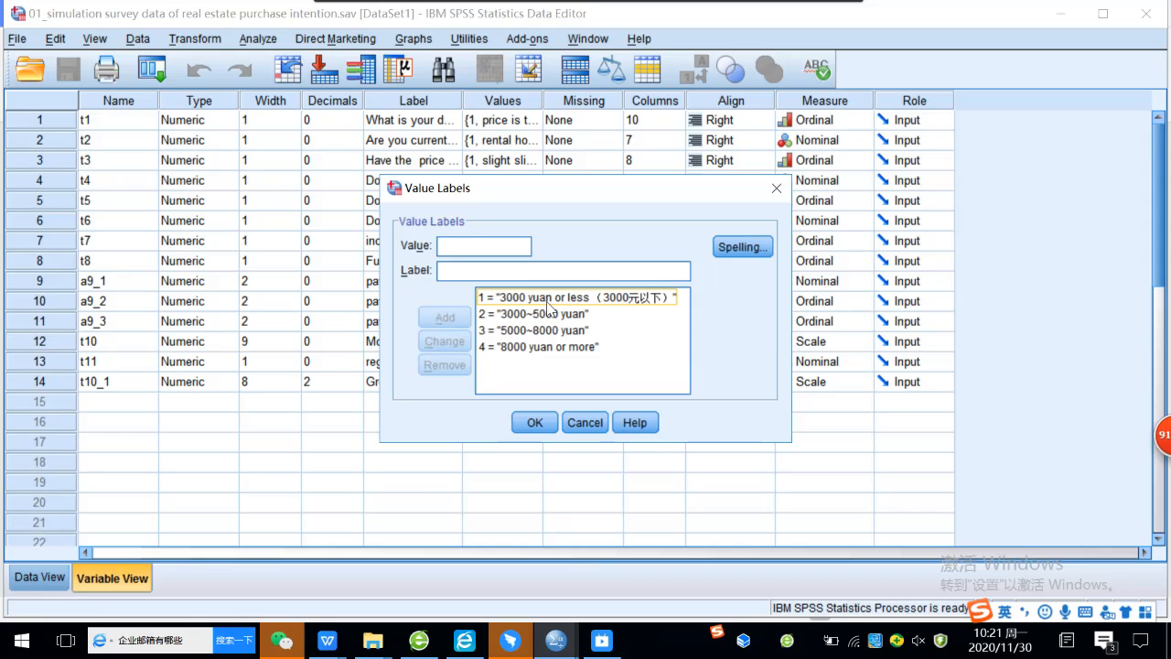
click(559, 330)
click(494, 320)
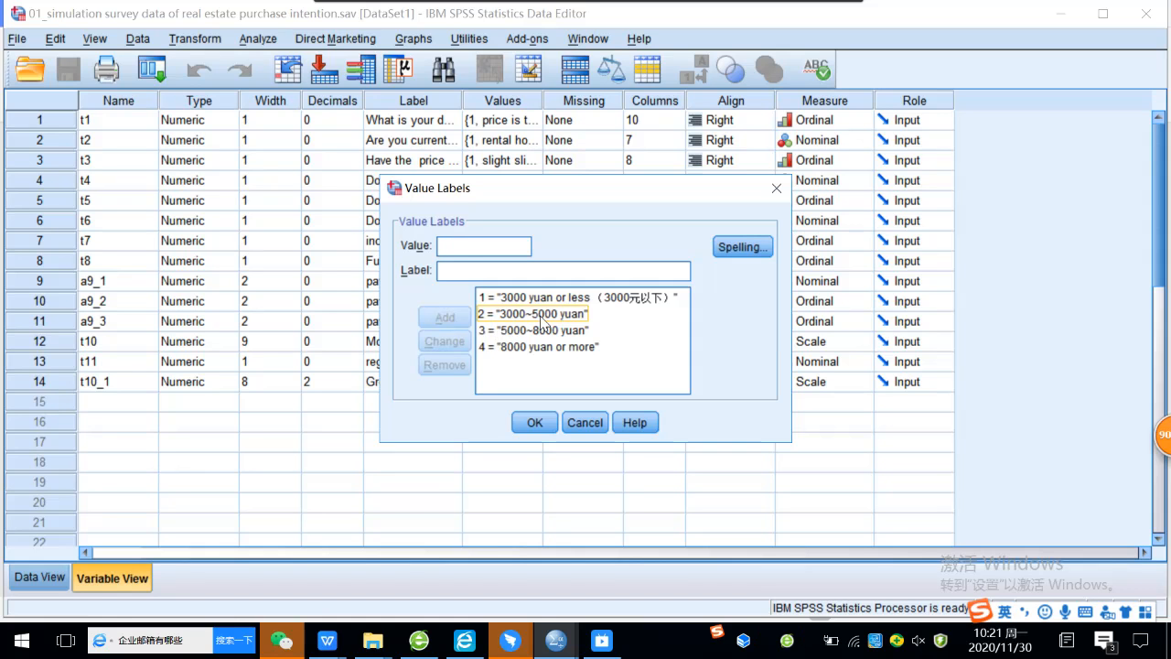
click(556, 333)
click(556, 340)
click(505, 335)
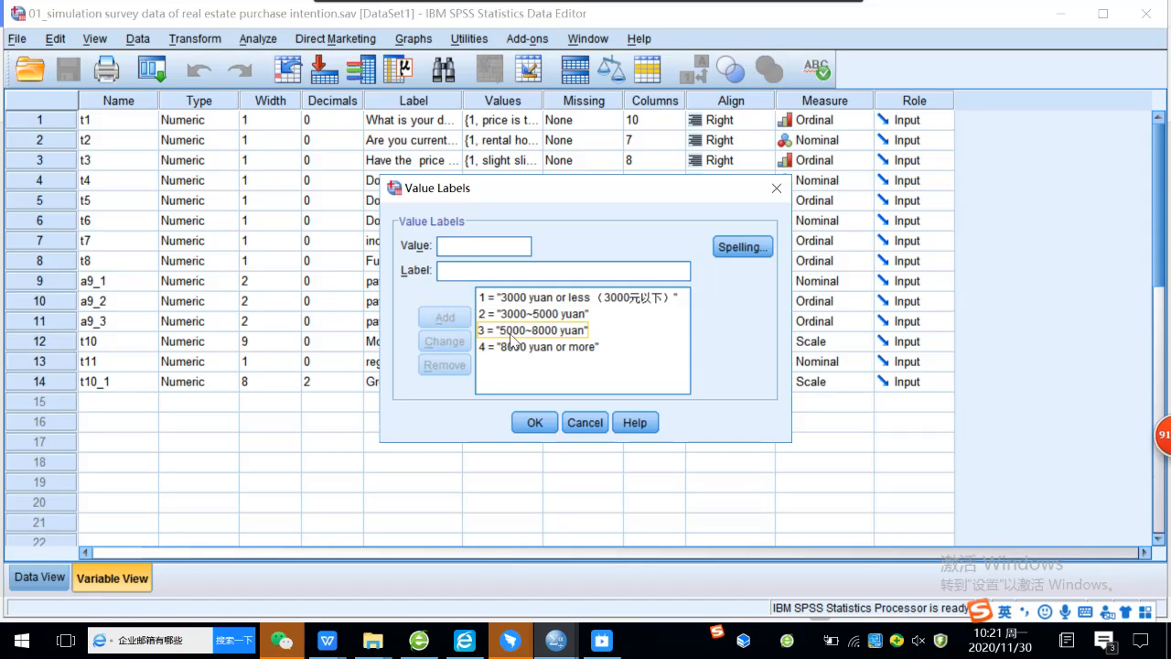
click(502, 351)
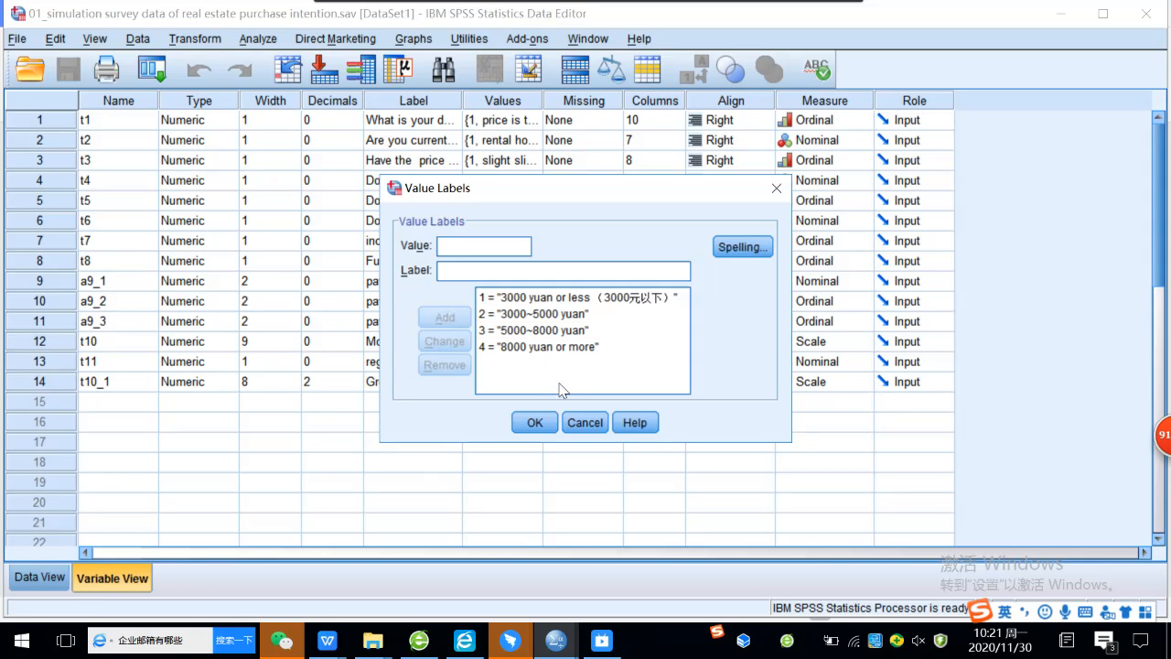
click(538, 422)
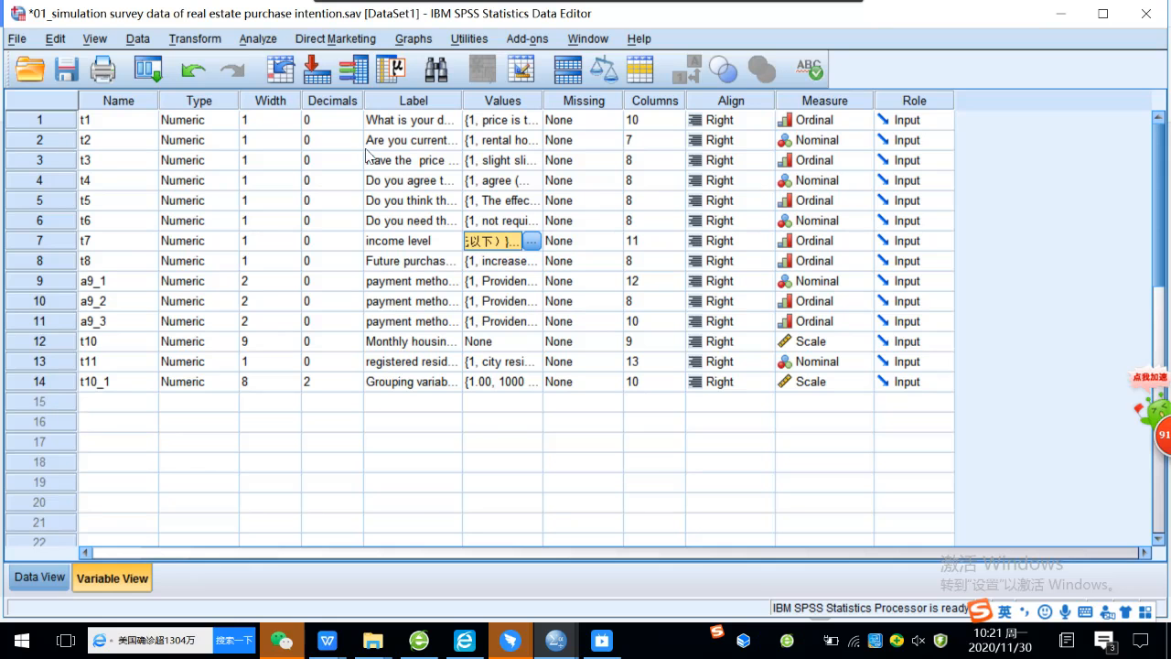
Start a Multiple Response Crosstabs analysis and assign the income level variable t7 to the rows
click(261, 39)
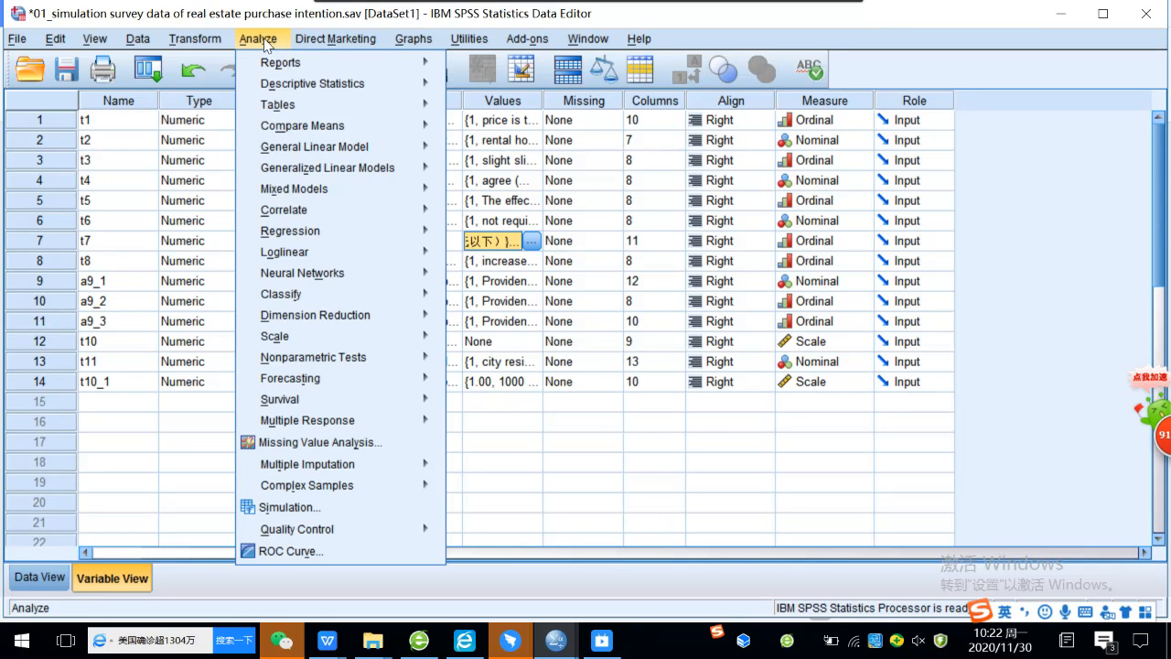
mouse_move(326, 423)
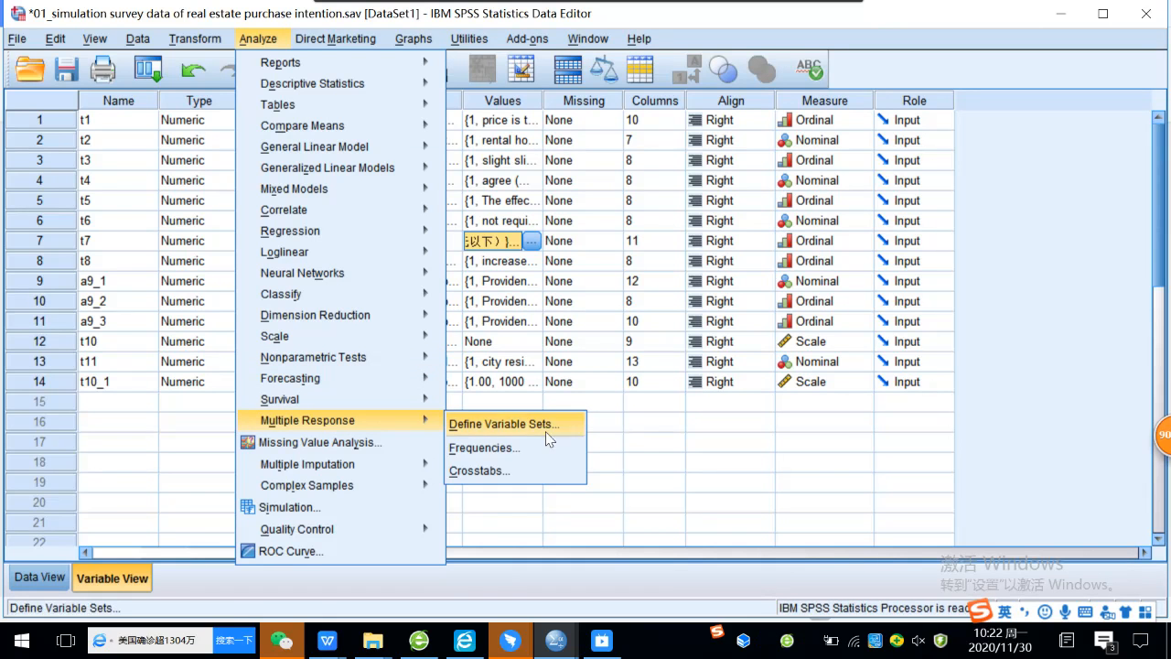
click(490, 476)
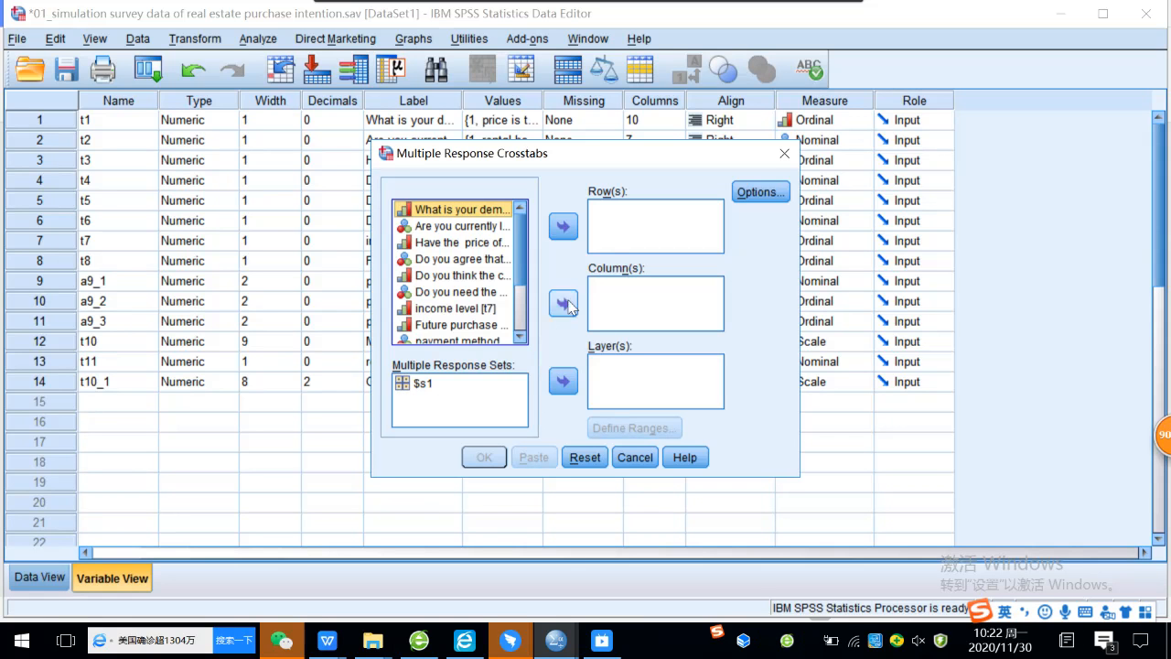
click(469, 310)
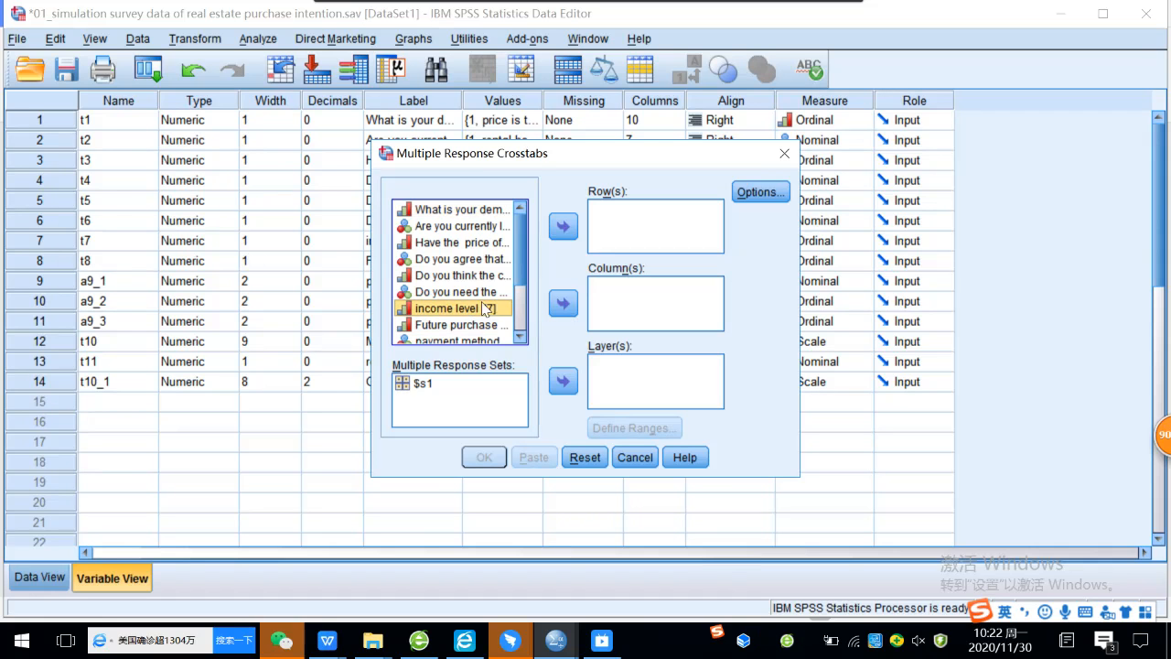
click(562, 227)
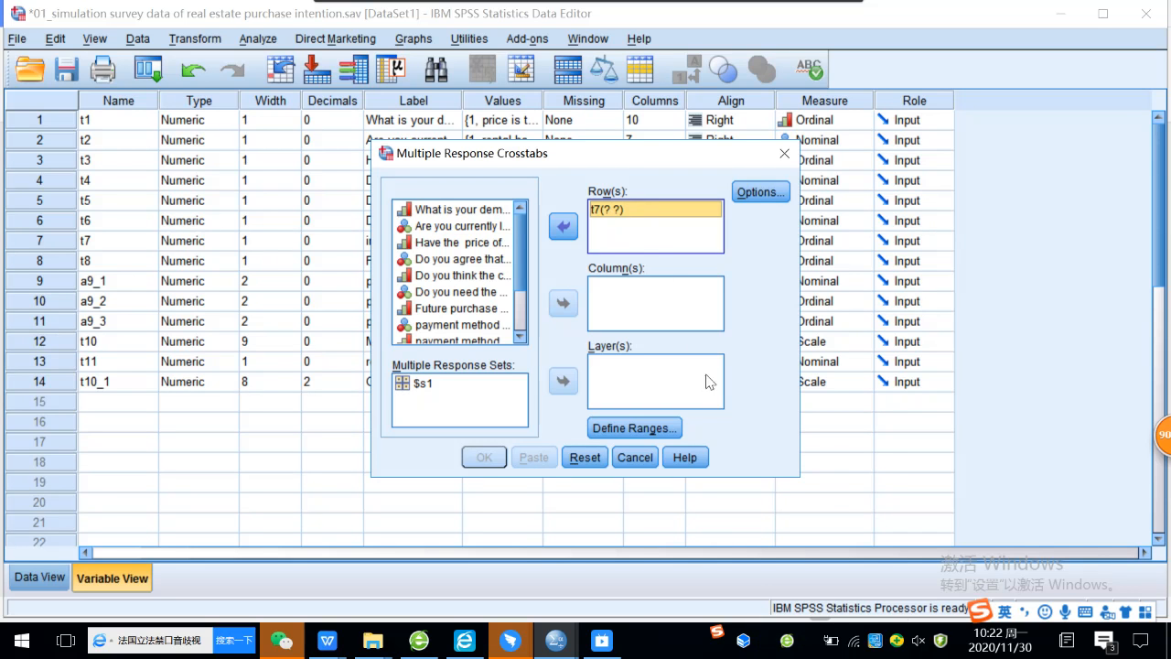
Define the range of the row variable t7 with a minimum of 1 and a maximum of 4
click(647, 433)
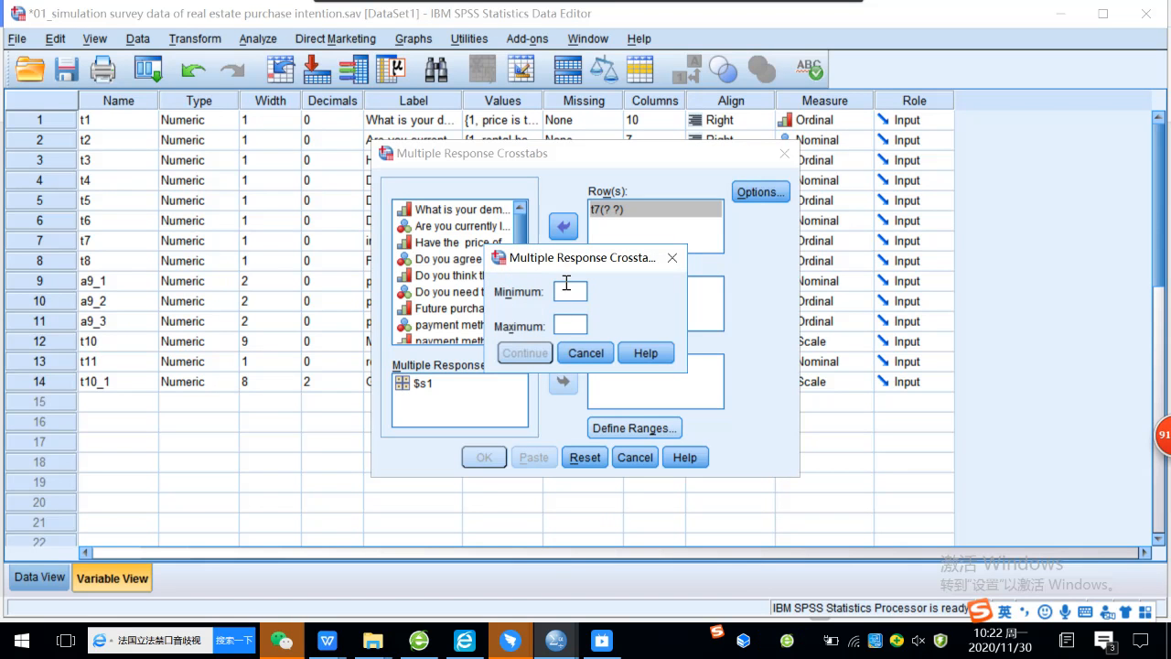
text(1)
click(571, 324)
text(4)
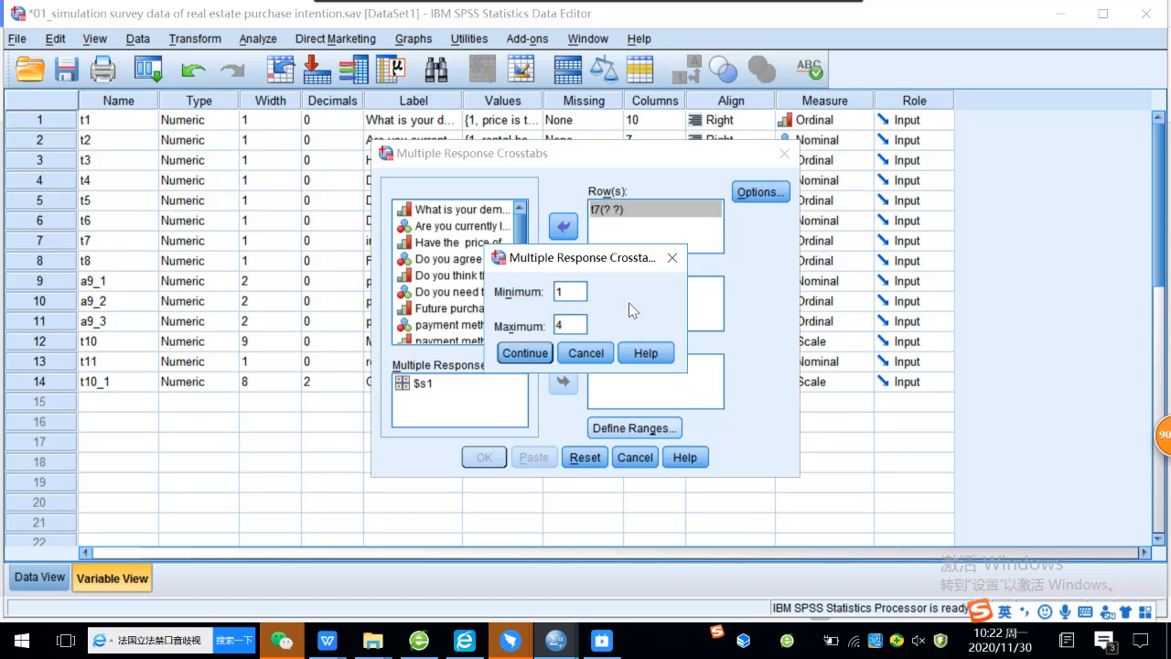
click(532, 353)
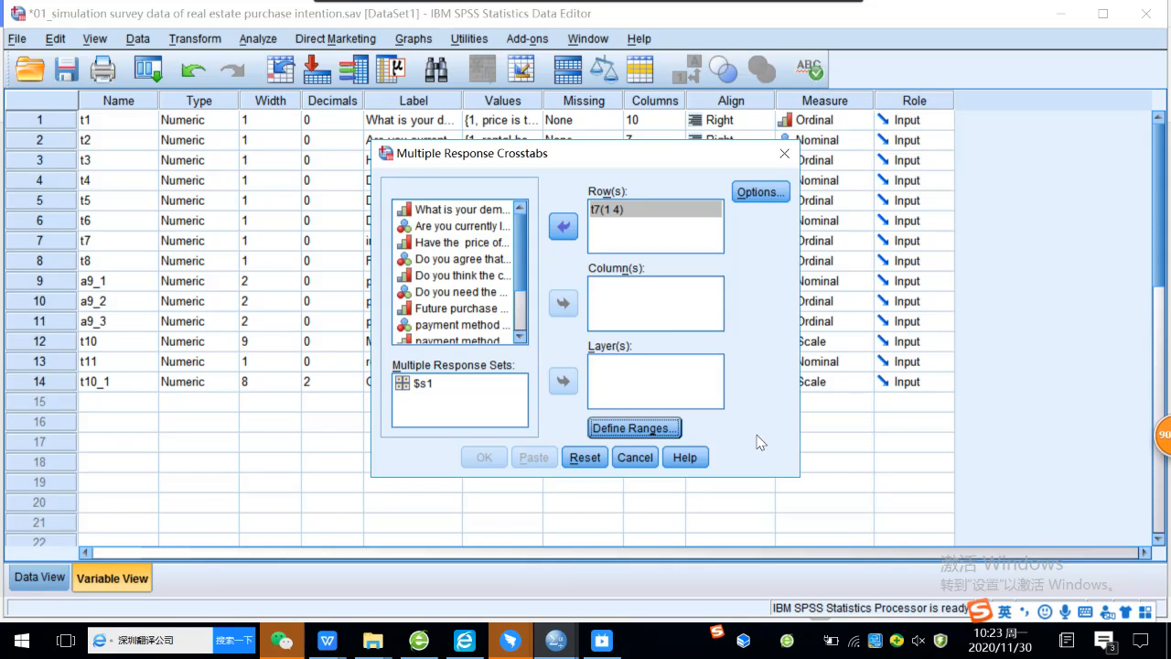
Assign the multiple response set $s1 to the columns and run the crosstabulation
click(419, 386)
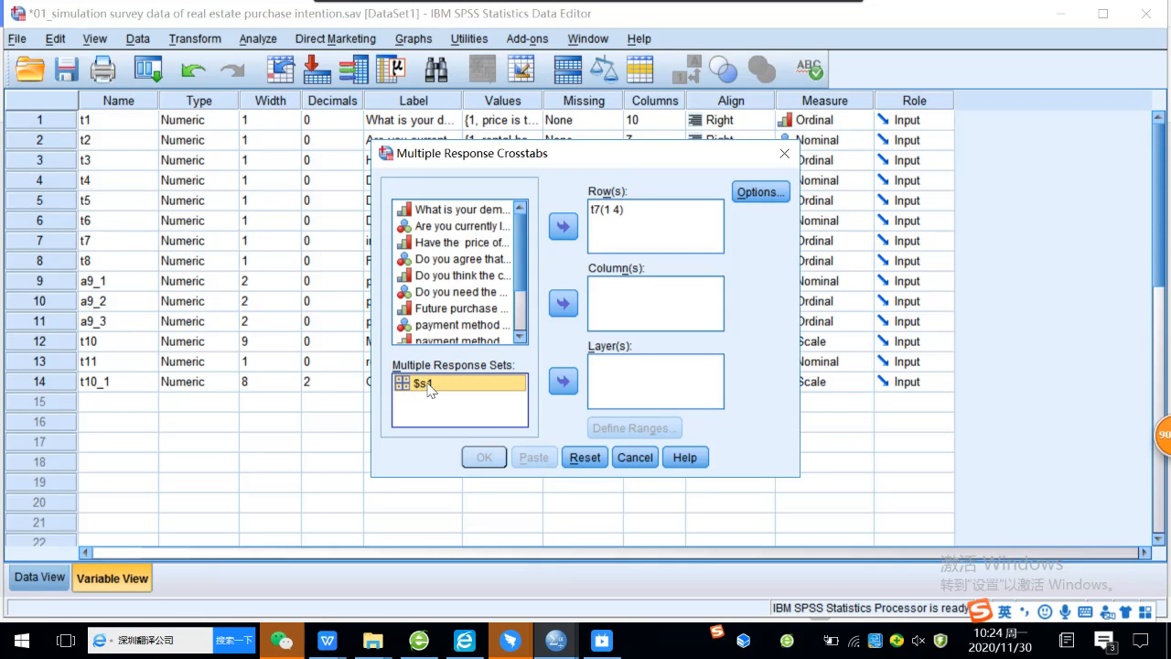
click(563, 305)
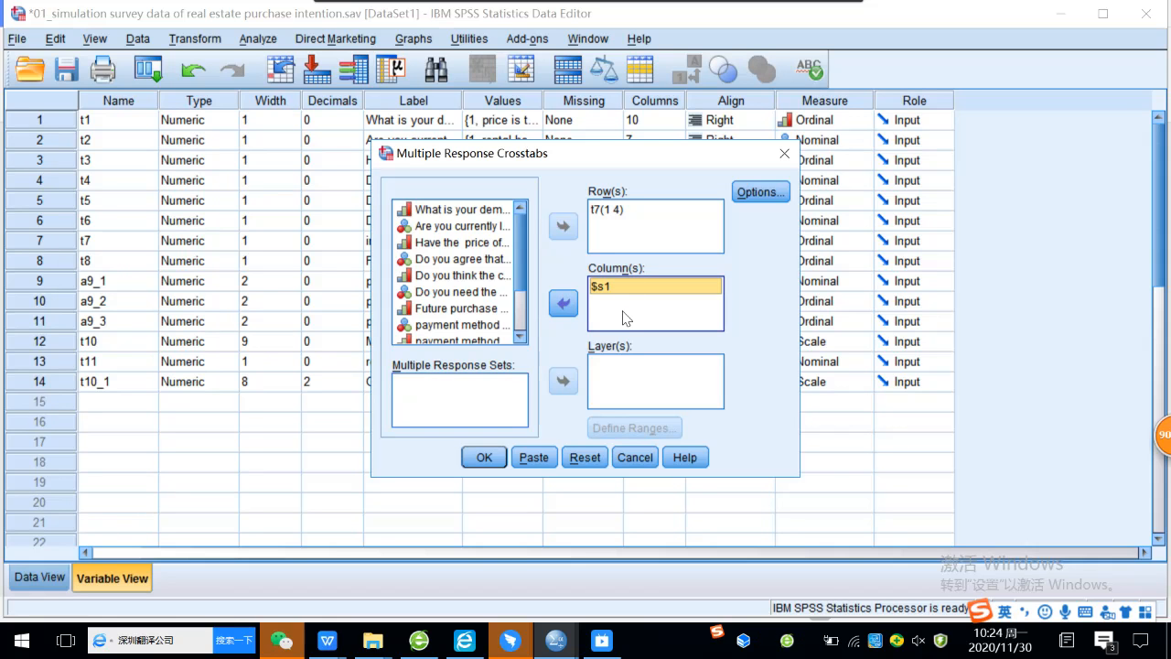
click(618, 216)
click(624, 306)
click(625, 292)
click(483, 465)
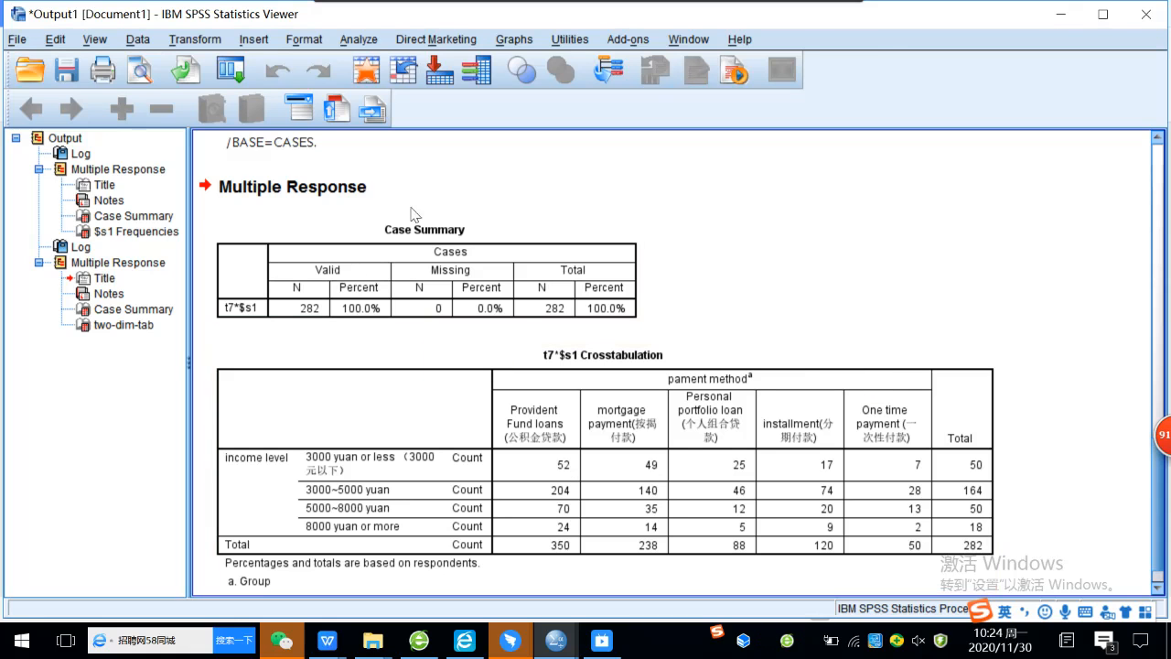
Rerun Multiple Response Crosstabs for t7 by $s1 with row, column and total cell percentages, excluding cases listwise within categories
click(358, 40)
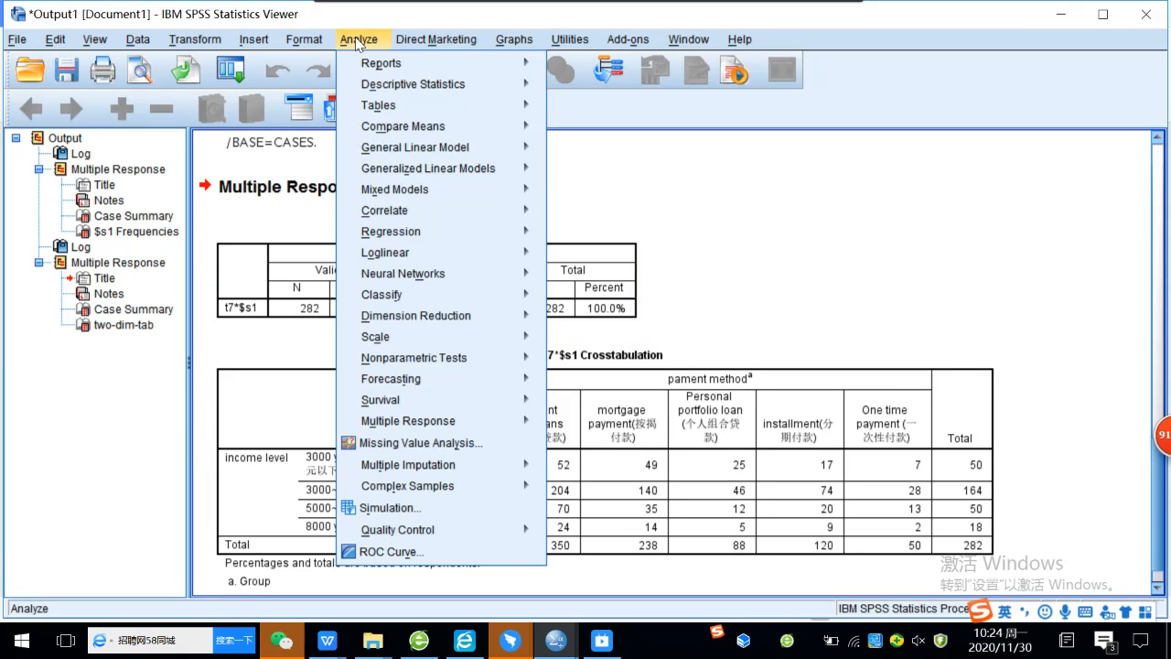
mouse_move(383, 317)
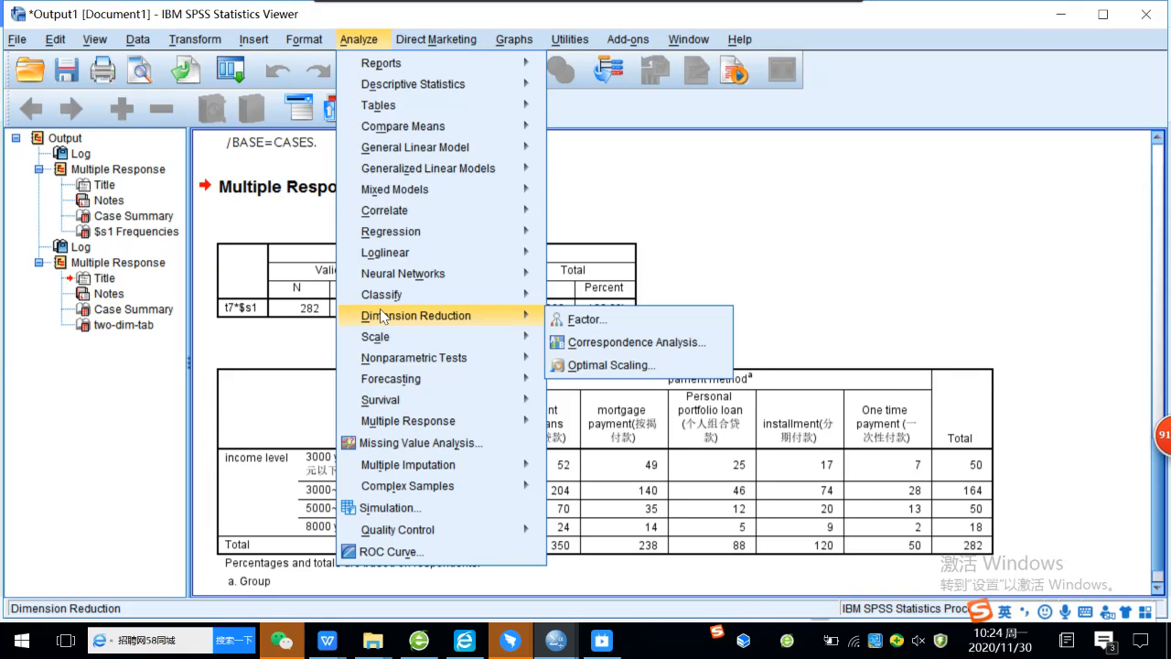
mouse_move(517, 421)
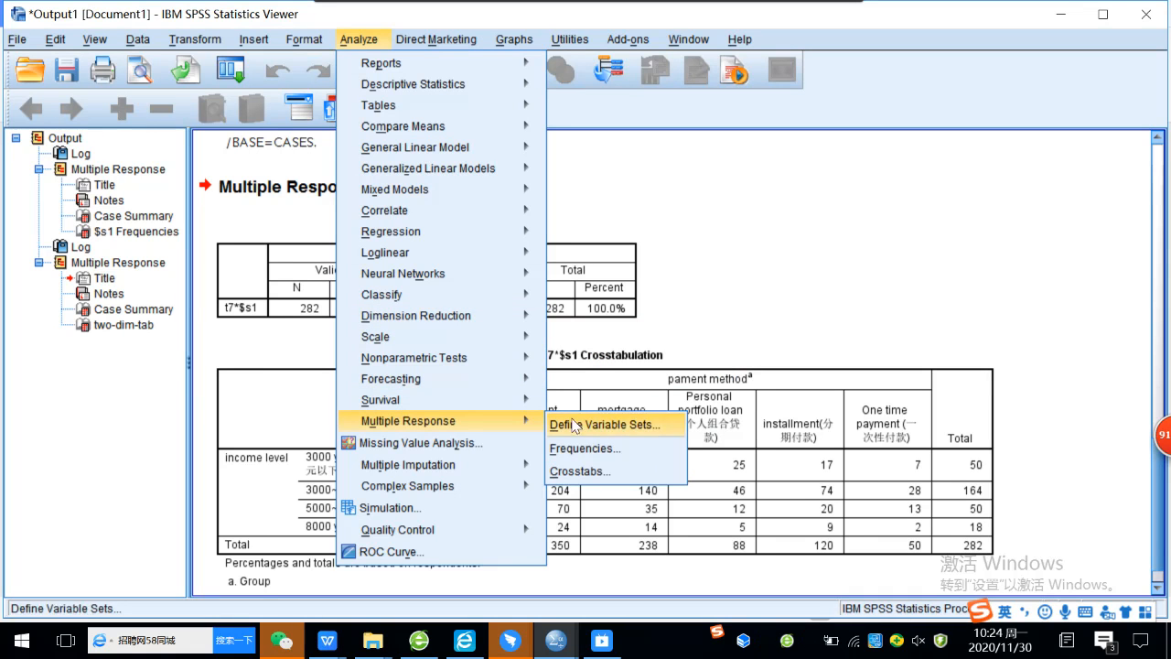
click(615, 469)
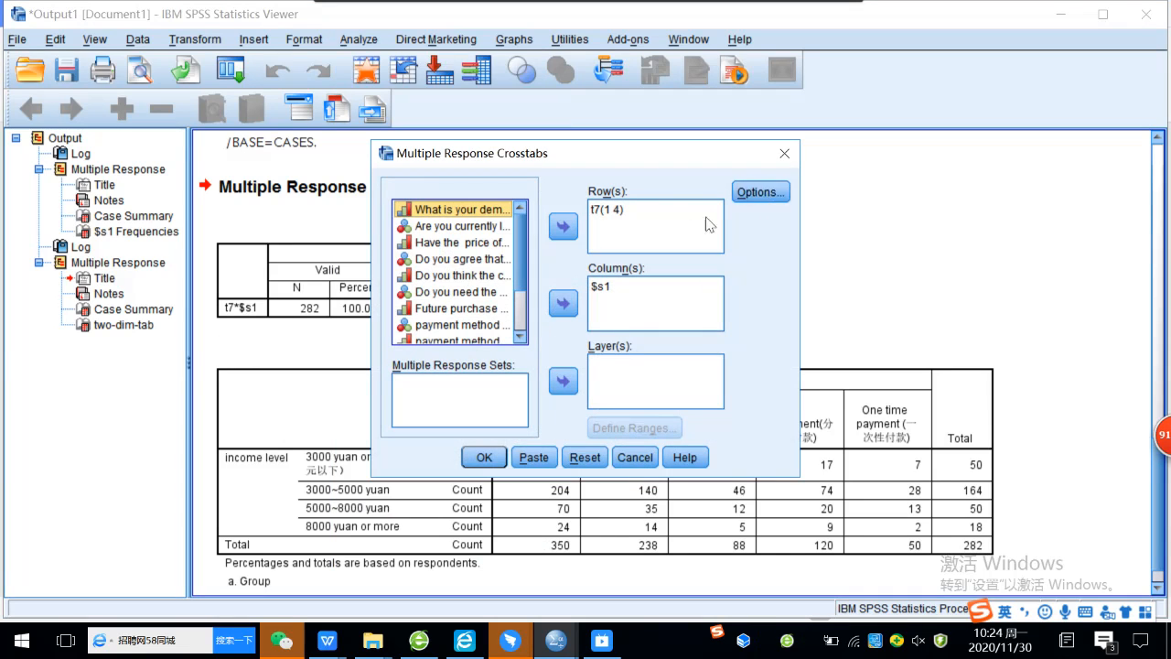
click(758, 193)
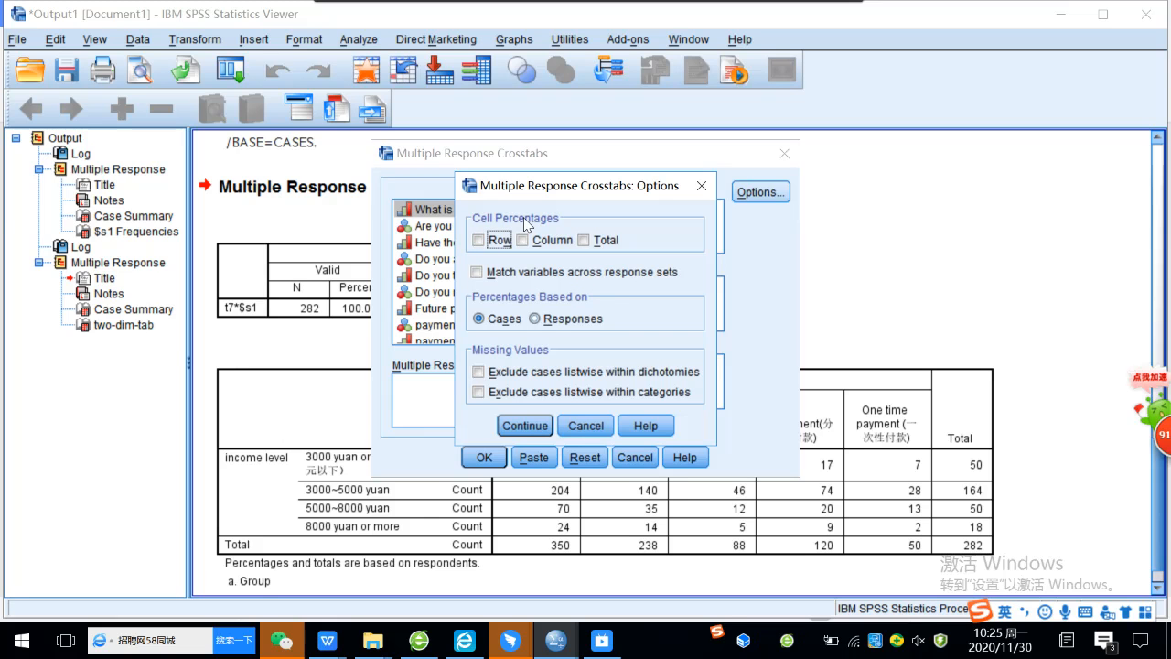
click(477, 241)
click(522, 239)
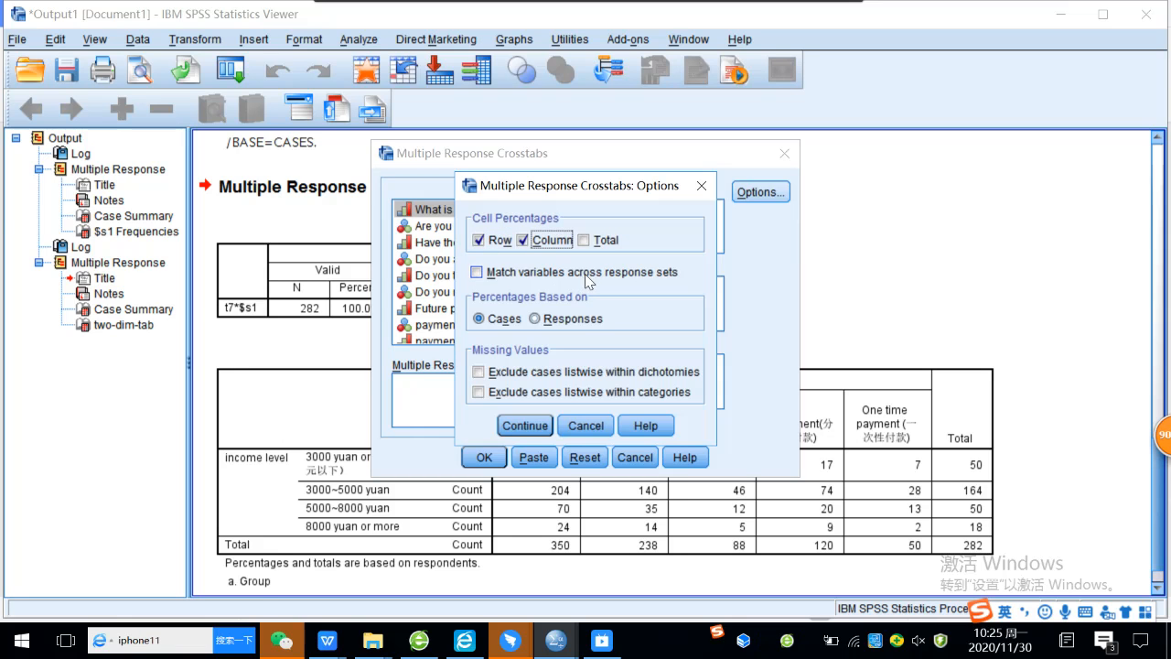
click(585, 241)
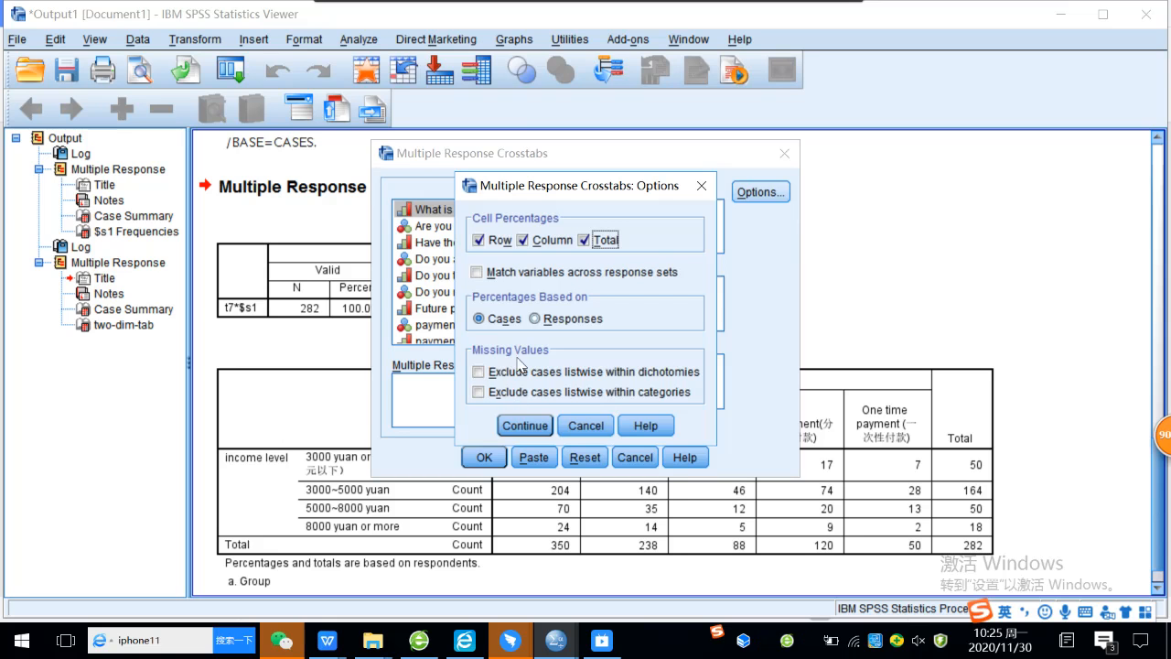
click(478, 392)
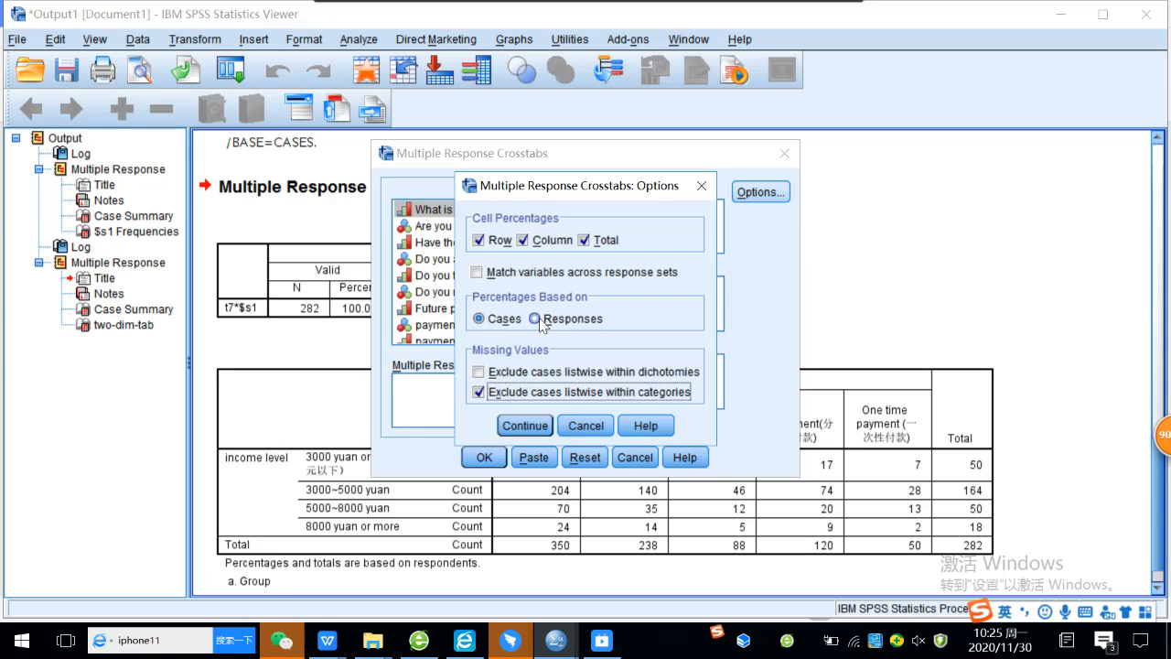
click(484, 460)
click(510, 427)
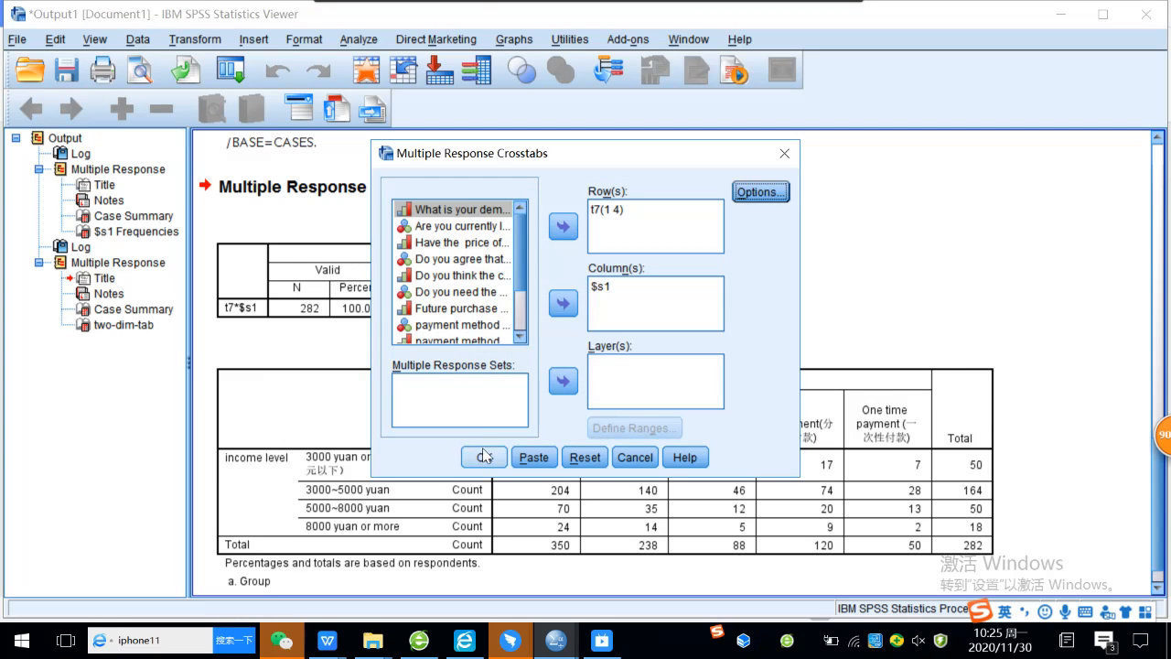
click(484, 456)
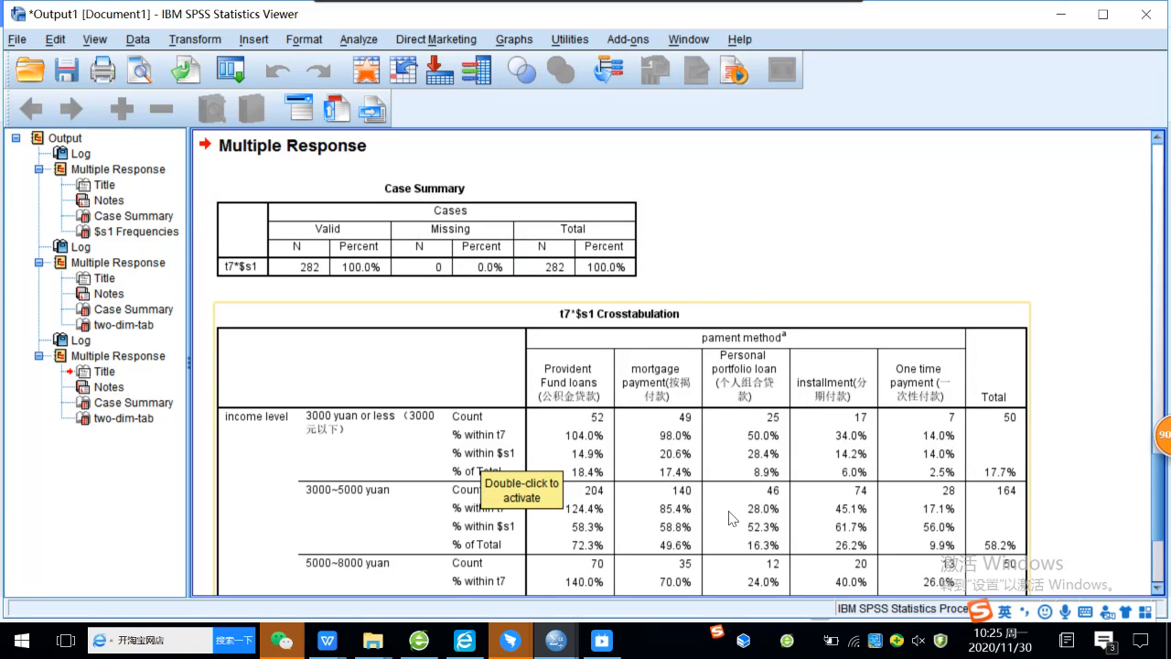
Rerun Multiple Response Crosstabs for t7 by $s1 with percentages based on responses and only row and column cell percentages
scroll(729, 517, down, 2)
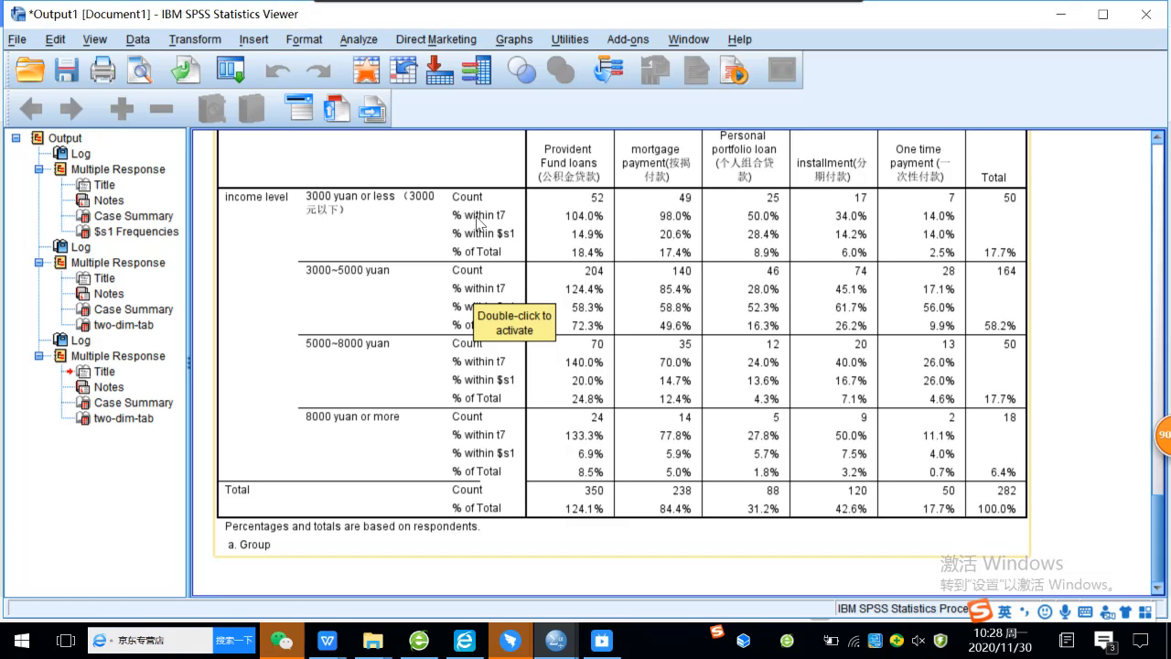
click(354, 41)
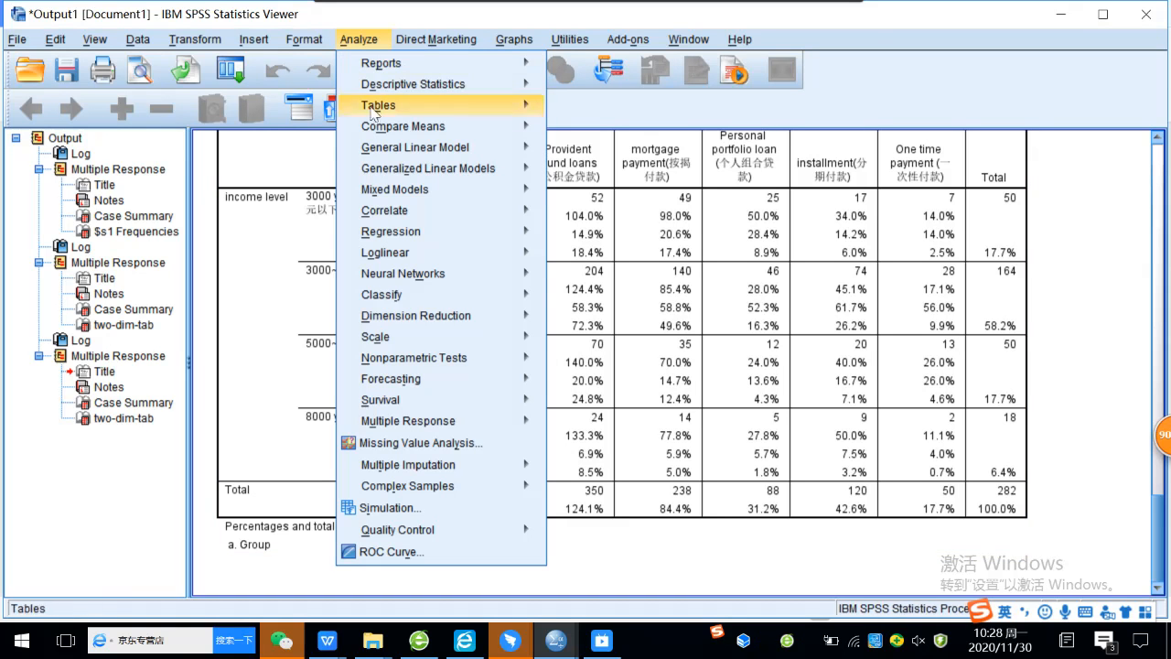
mouse_move(388, 282)
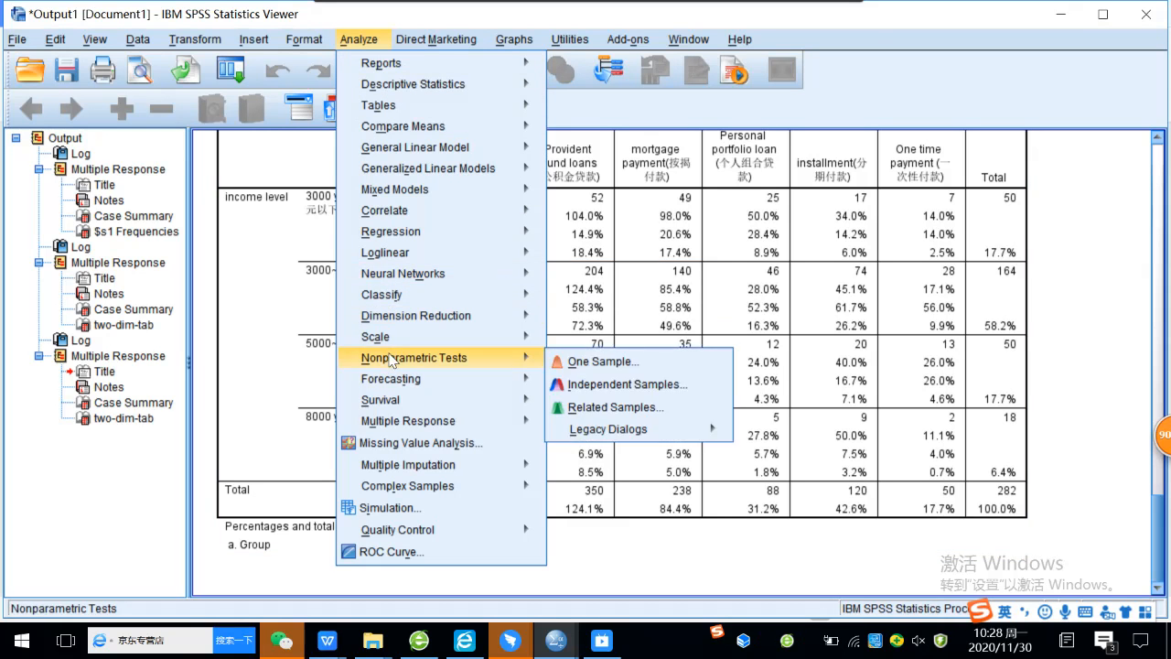
mouse_move(403, 421)
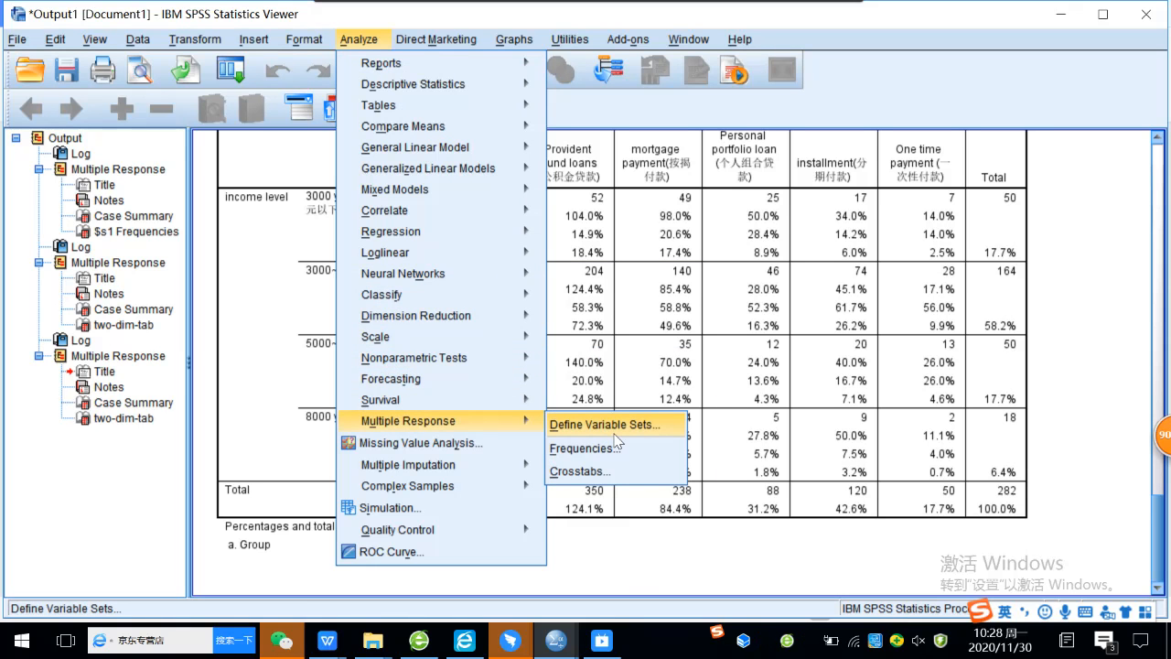
click(600, 469)
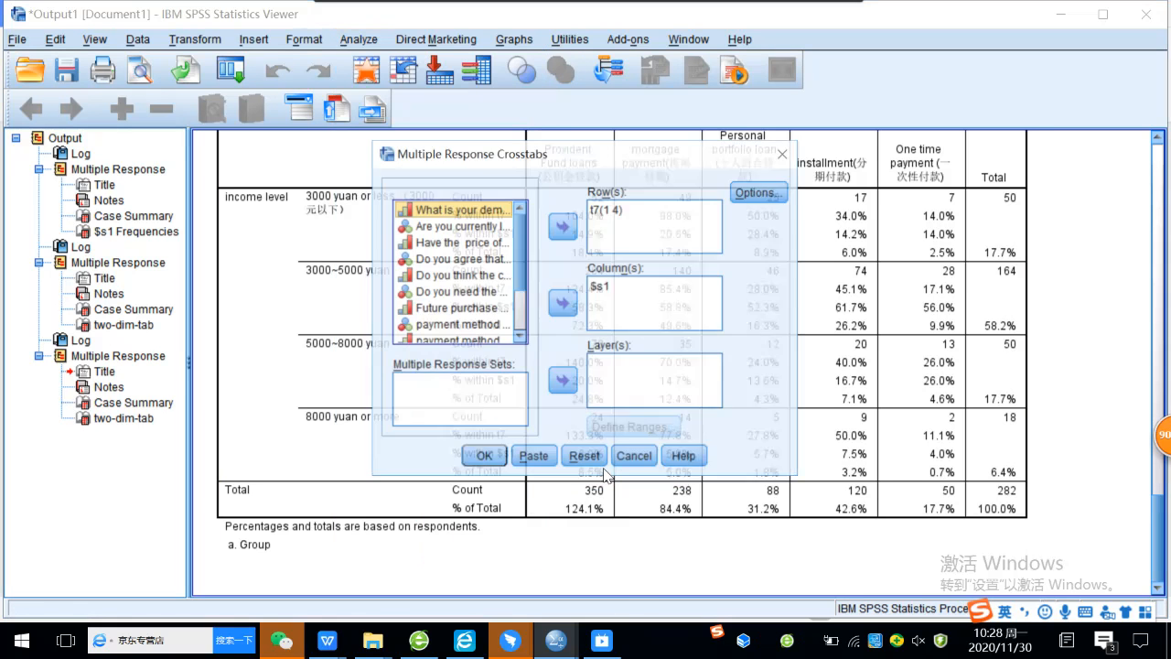
click(760, 193)
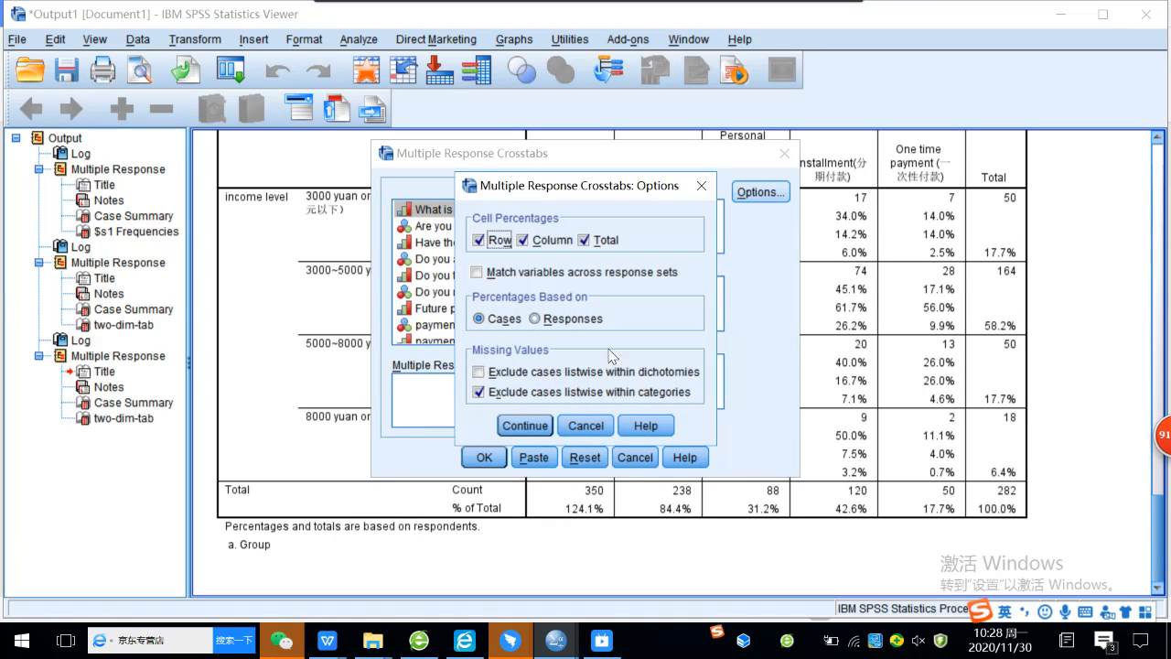
click(538, 319)
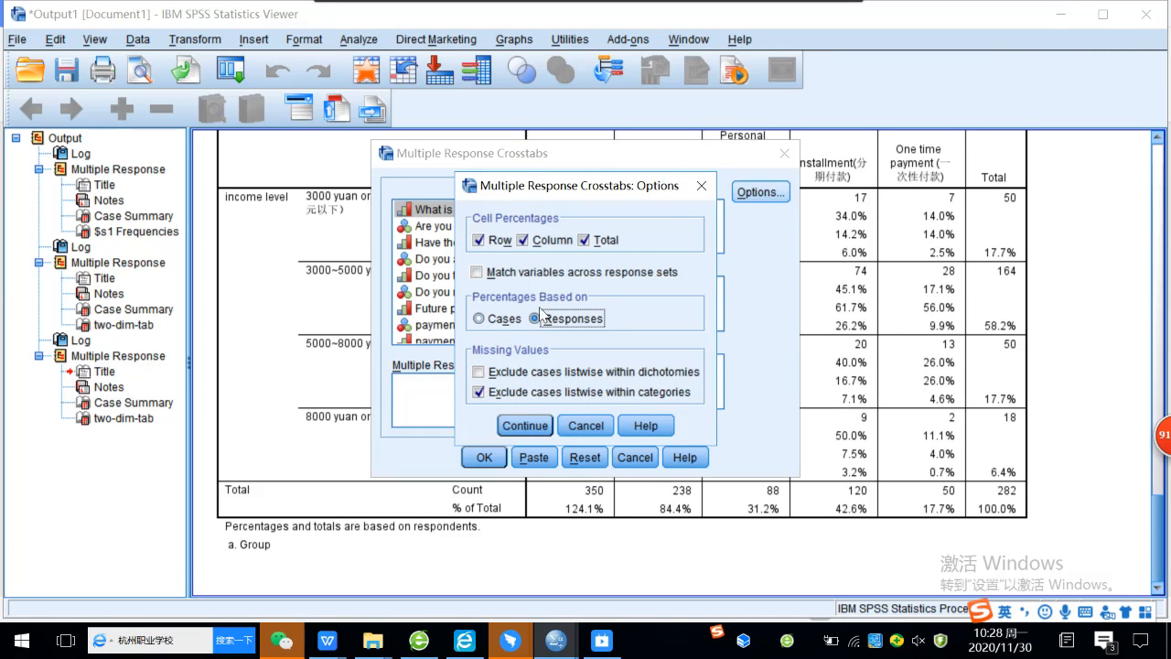
click(584, 241)
click(585, 241)
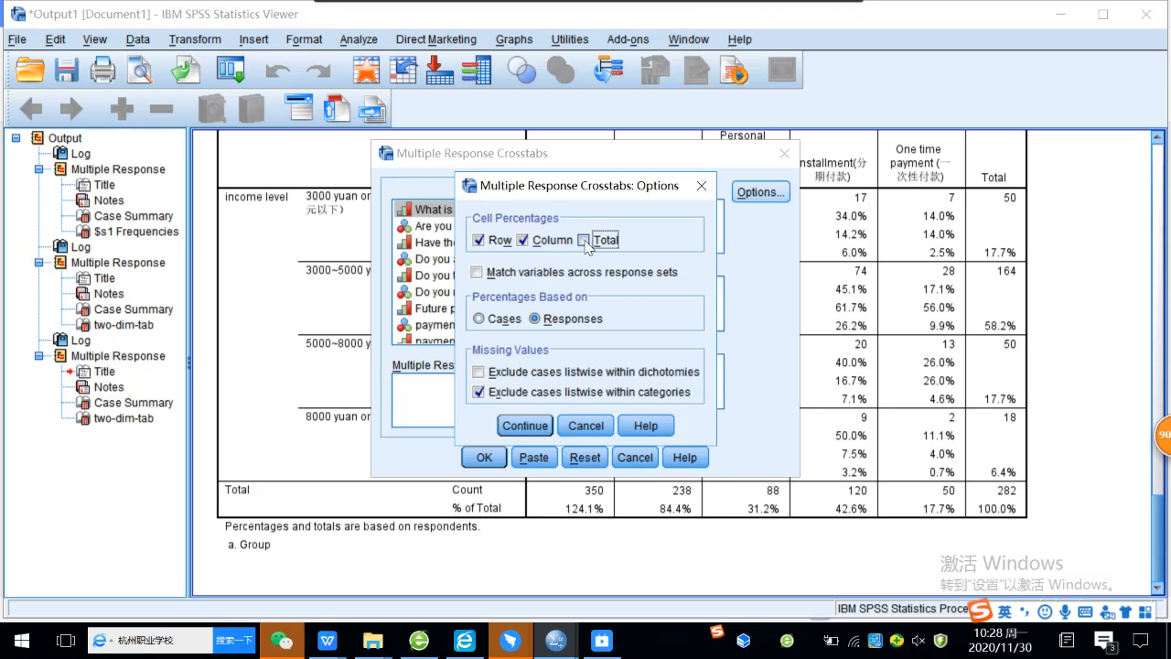
click(523, 426)
click(485, 458)
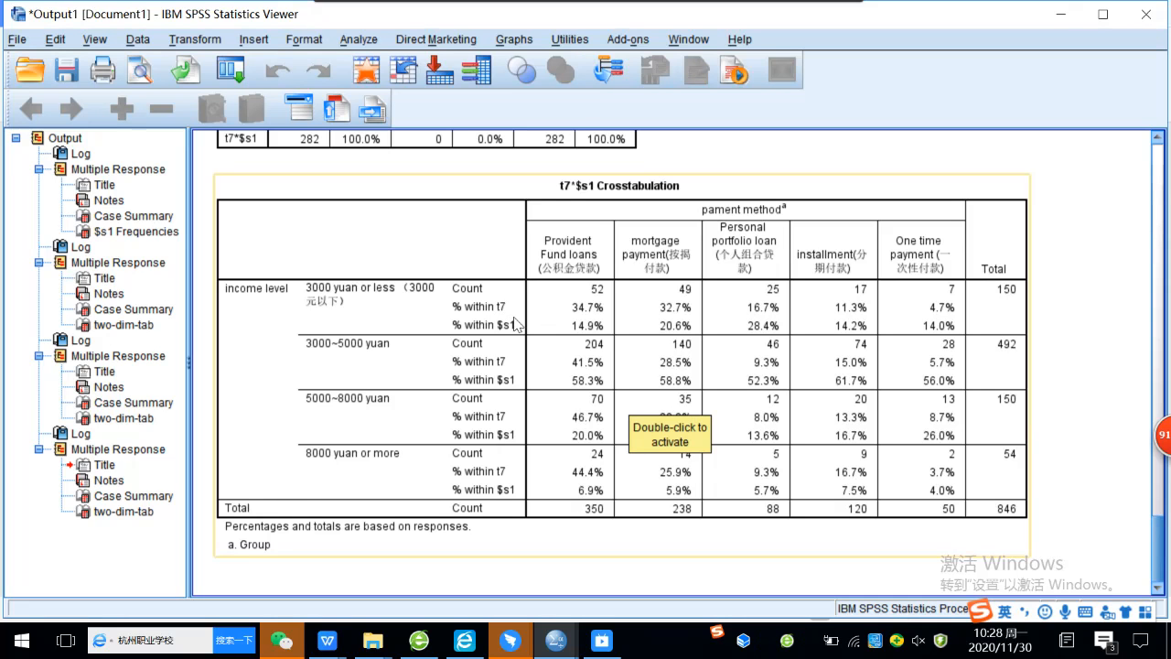
Compare the response-based t7 by $s1 crosstabulation with the previous crosstabulation based on cases
scroll(599, 319, up, 3)
scroll(599, 319, up, 10)
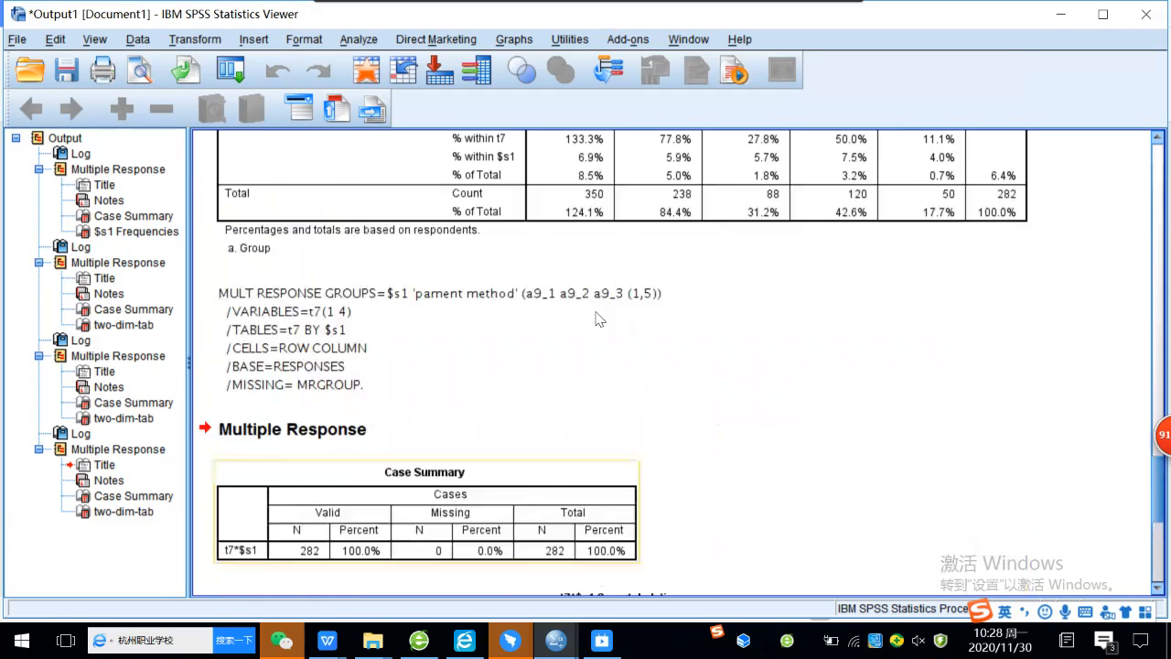
scroll(600, 318, up, 3)
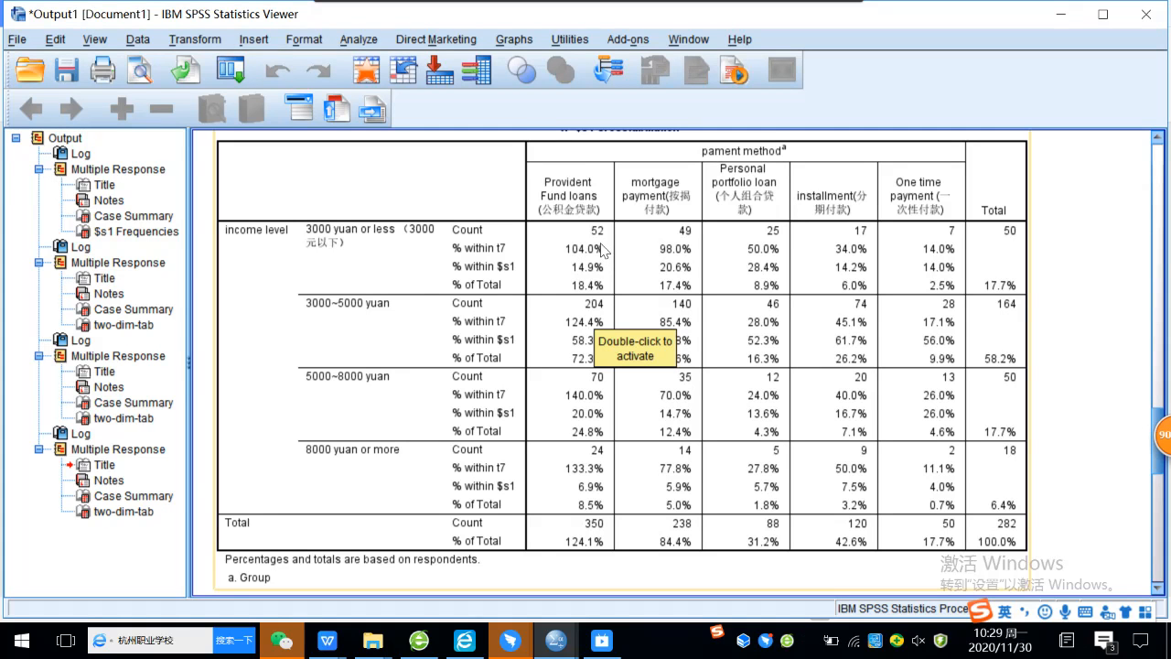
scroll(628, 278, down, 15)
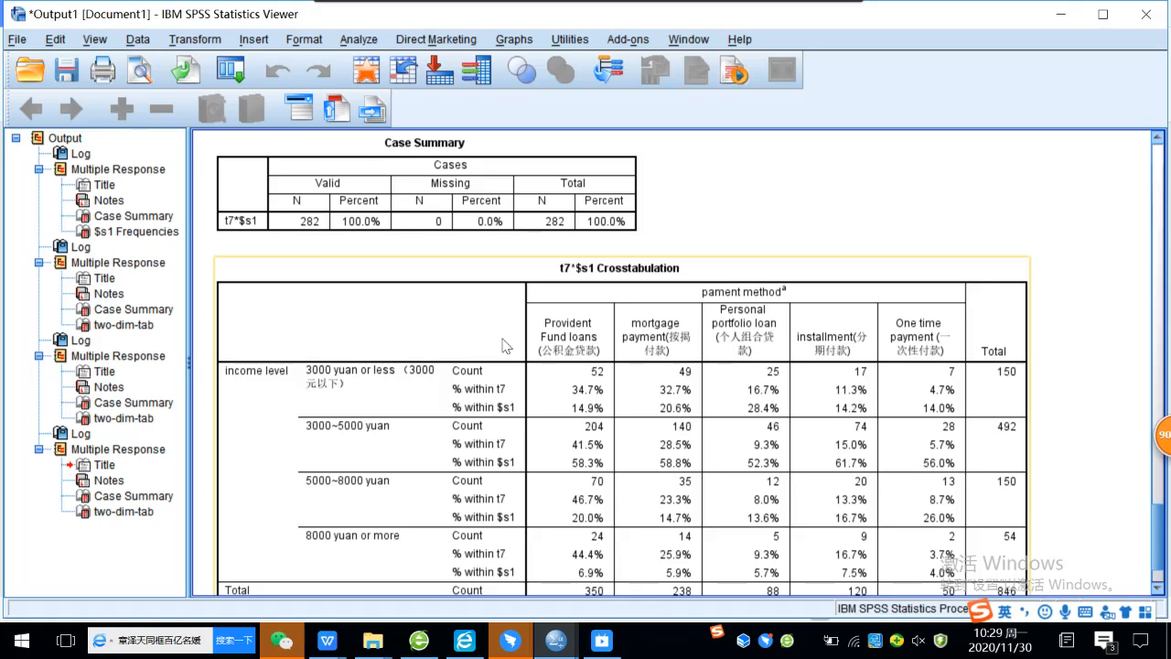
scroll(586, 322, down, 3)
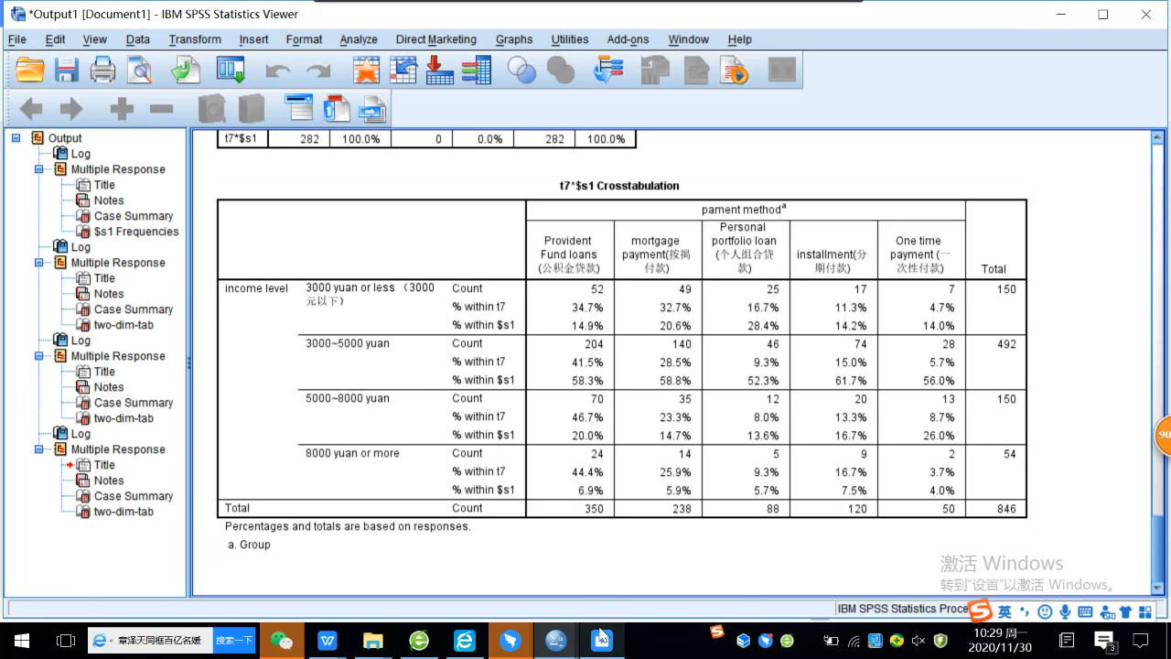
Switch to the live broadcast window titled "9-2 multiple response analysis"
mouse_move(601, 640)
click(627, 588)
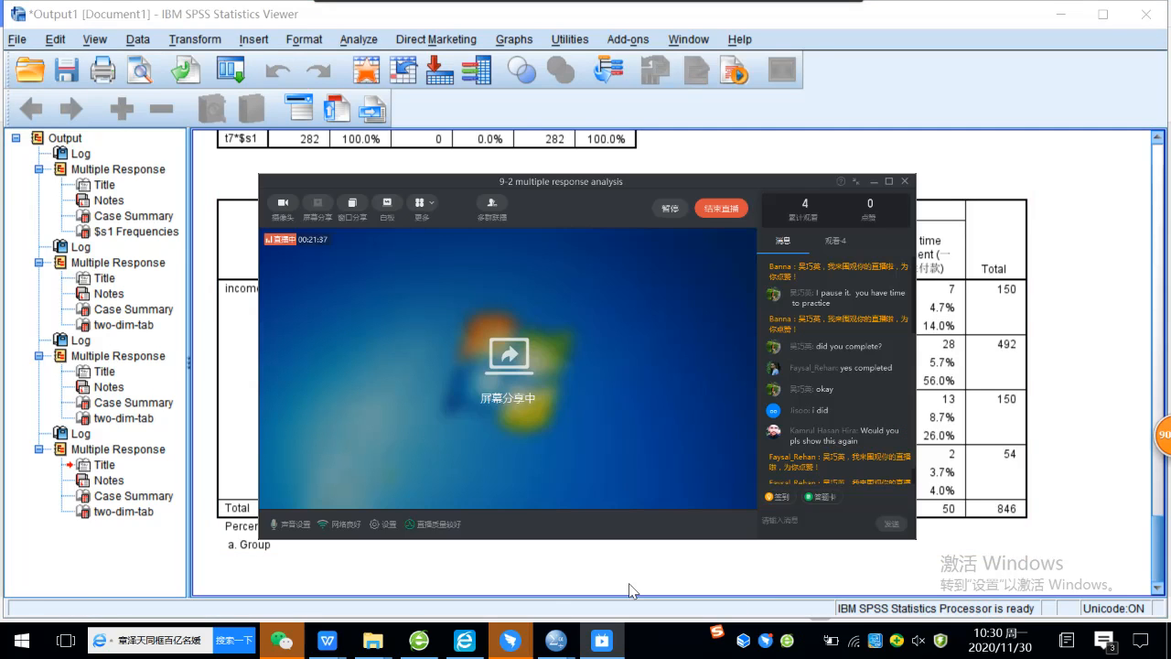